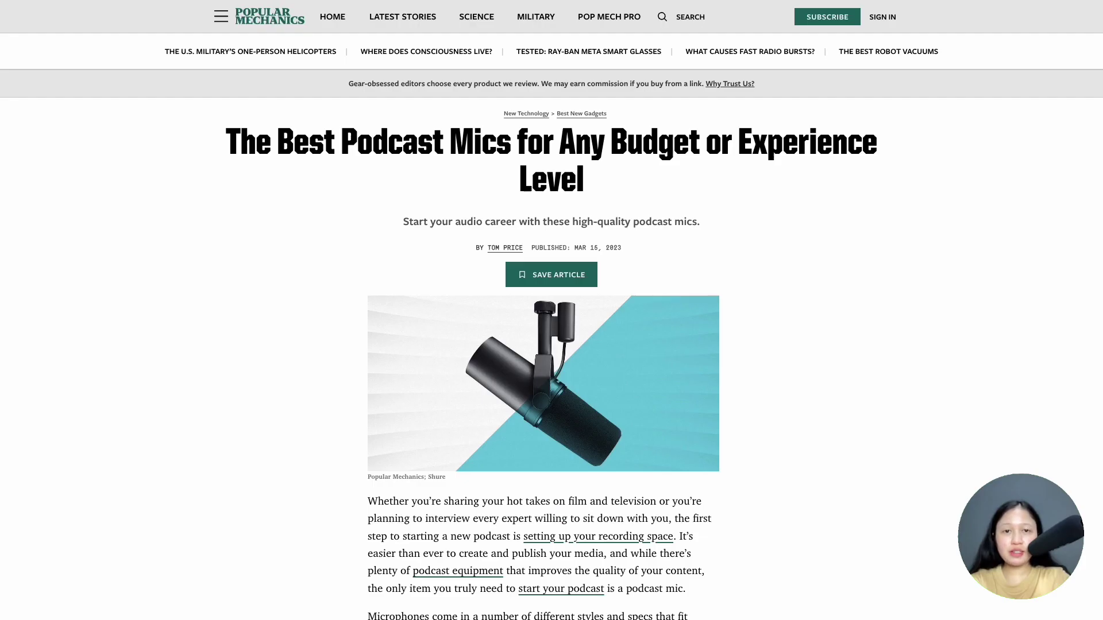
- Scroll to the Popular Mechanics 'The Best Podcast Mics' list, then to an Amazon mic's 'About this item'
{"action": "scroll", "coordinate": [551, 328], "scroll_direction": "down", "scroll_amount": 10}
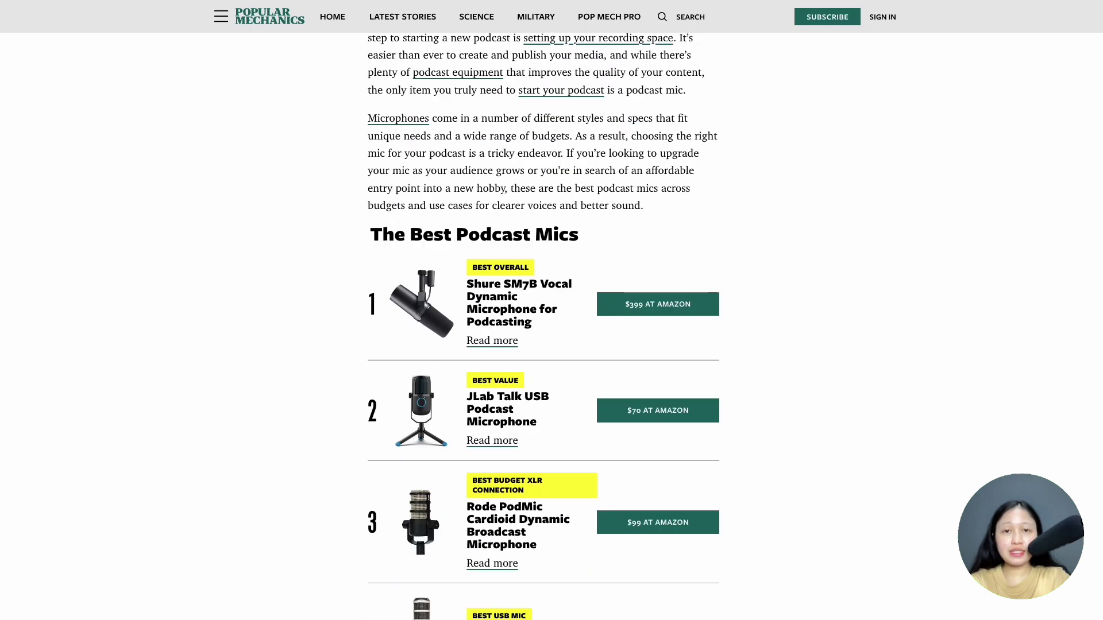
{"action": "scroll", "coordinate": [551, 328], "scroll_direction": "down", "scroll_amount": 1}
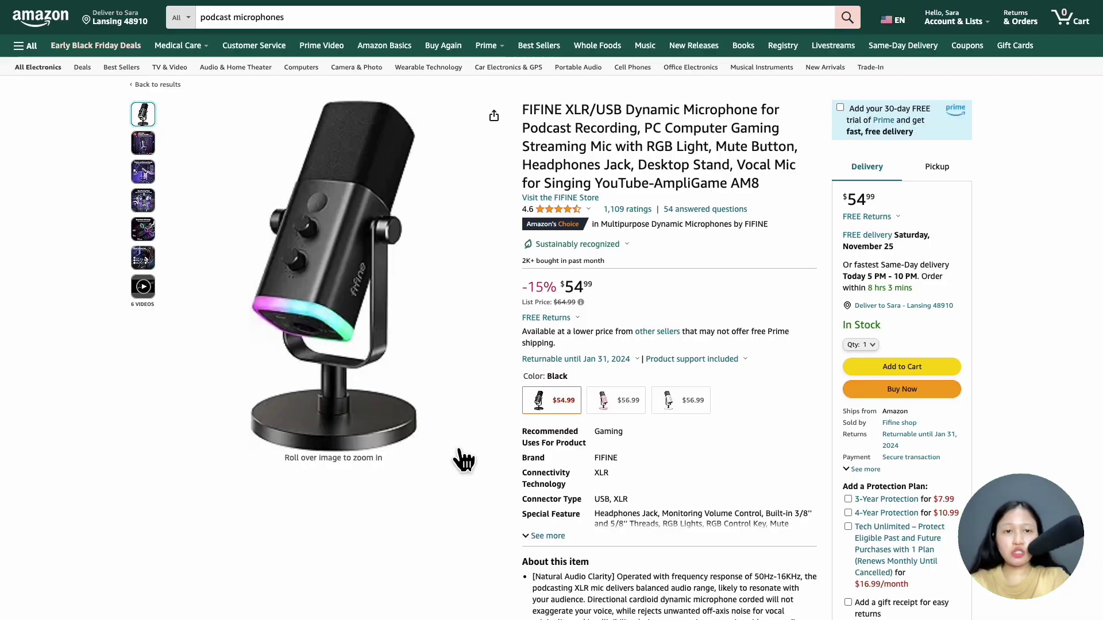
{"action": "scroll", "coordinate": [459, 451], "scroll_direction": "down", "scroll_amount": 8}
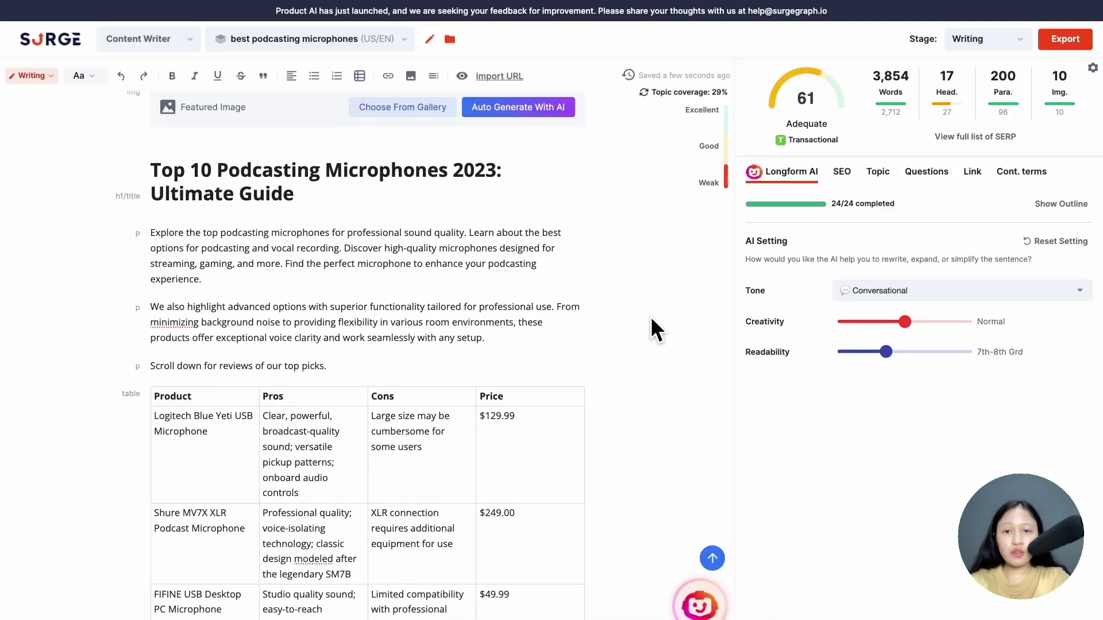
{"action": "scroll", "coordinate": [650, 316], "scroll_direction": "down", "scroll_amount": 8}
- Scroll through the generated microphone roundup article and its comparison tables
{"action": "scroll", "coordinate": [650, 316], "scroll_direction": "down", "scroll_amount": 18}
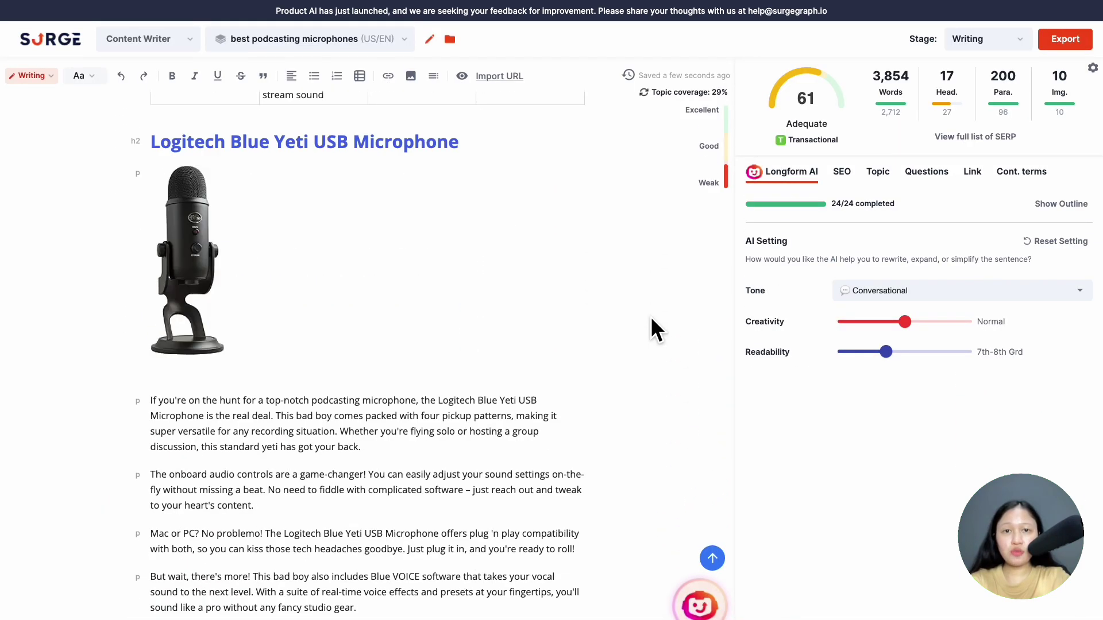
{"action": "scroll", "coordinate": [650, 316], "scroll_direction": "down", "scroll_amount": 16}
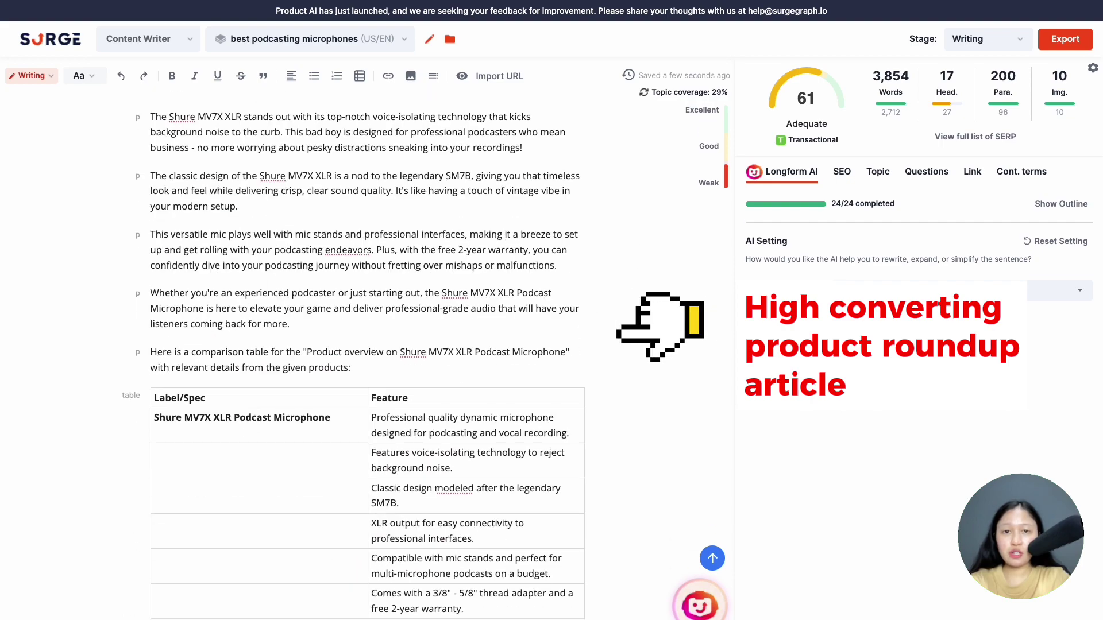
{"action": "scroll", "coordinate": [368, 345], "scroll_direction": "down", "scroll_amount": 20}
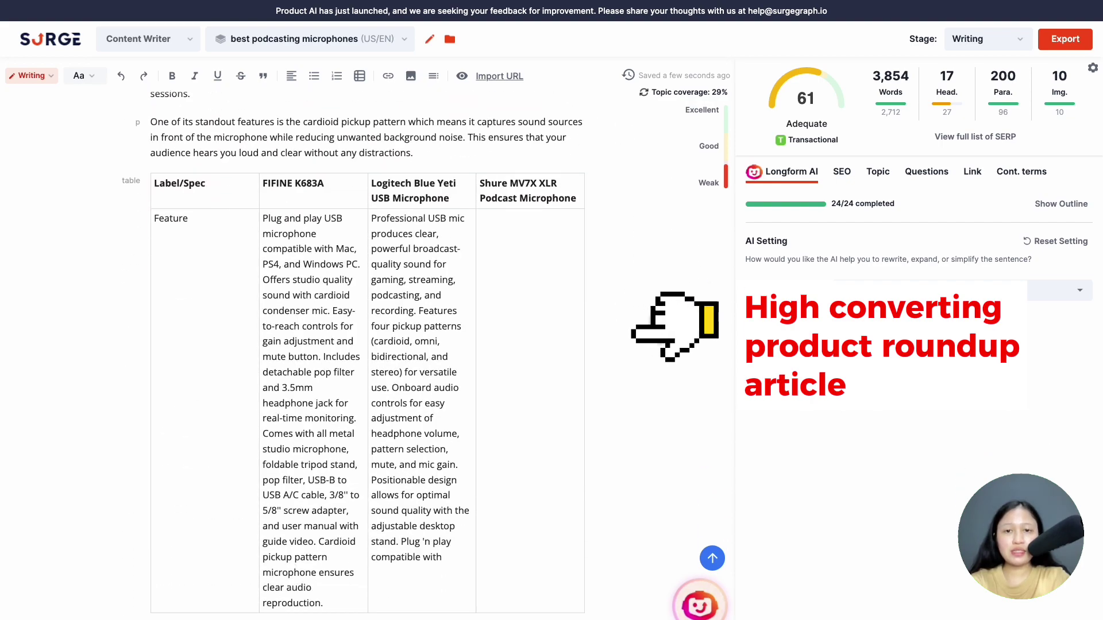
{"action": "scroll", "coordinate": [367, 345], "scroll_direction": "down", "scroll_amount": 20}
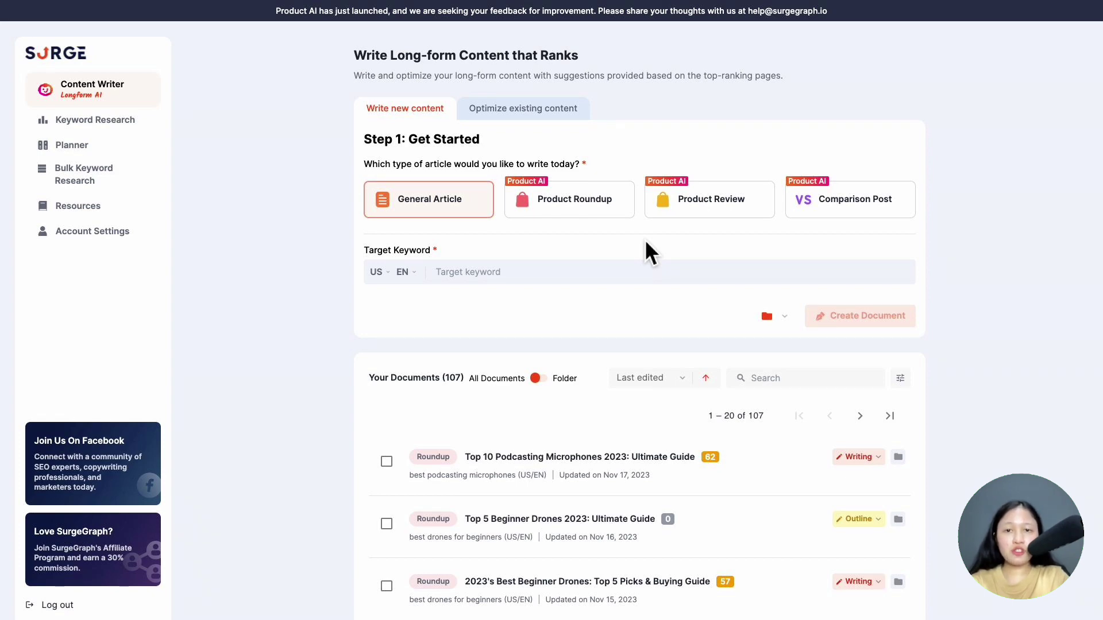
- Choose Product Roundup as the article type from the content type cards
{"action": "mouse_move", "coordinate": [601, 211]}
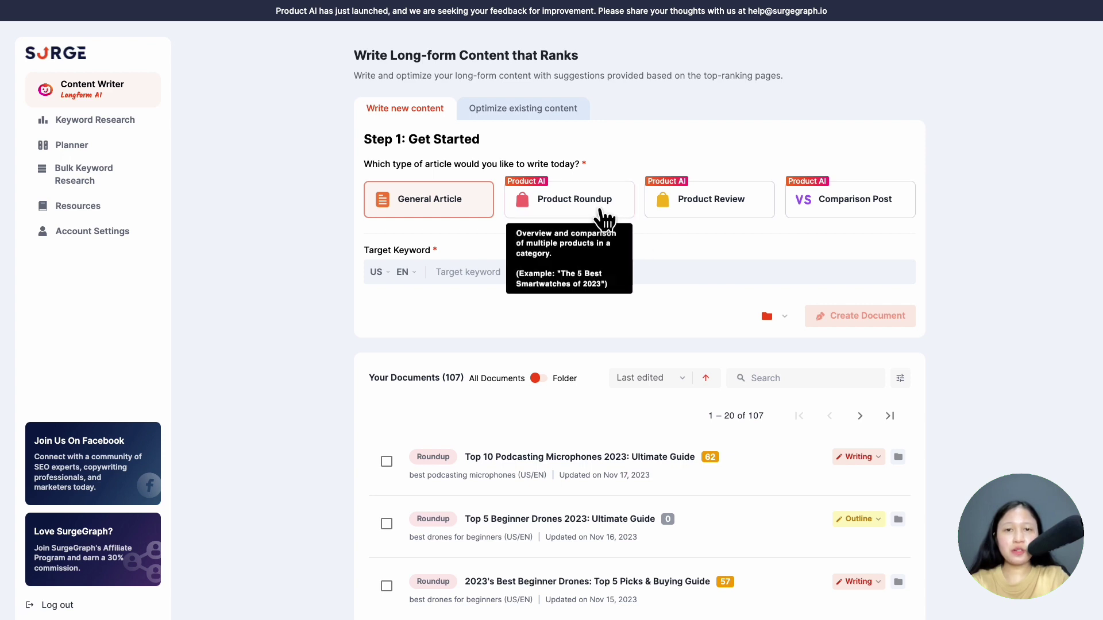
{"action": "mouse_move", "coordinate": [717, 221]}
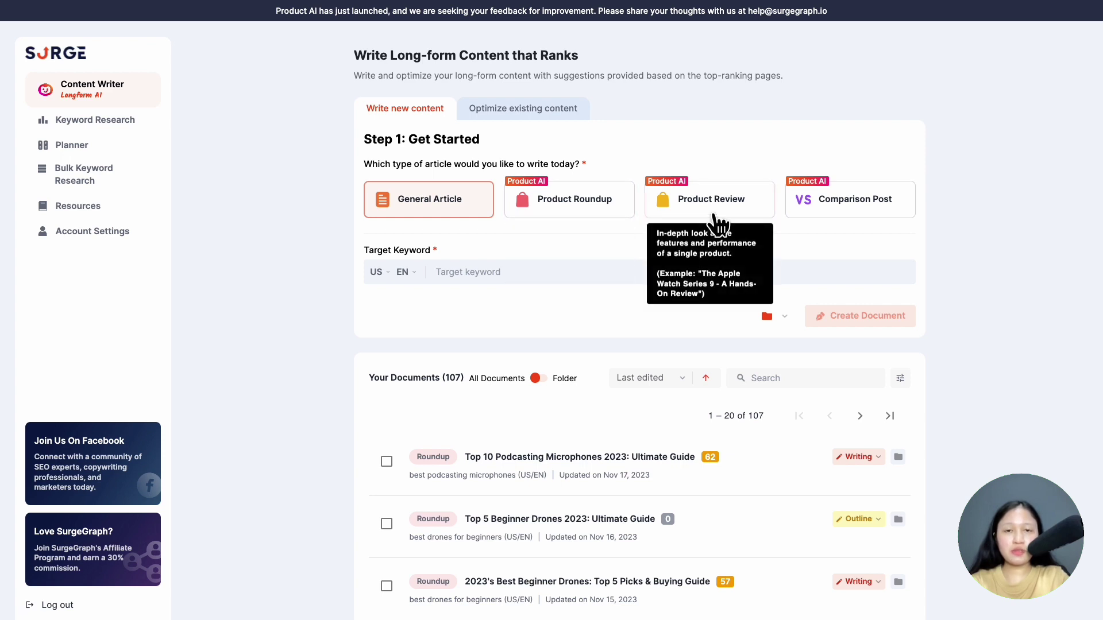
{"action": "mouse_move", "coordinate": [865, 222]}
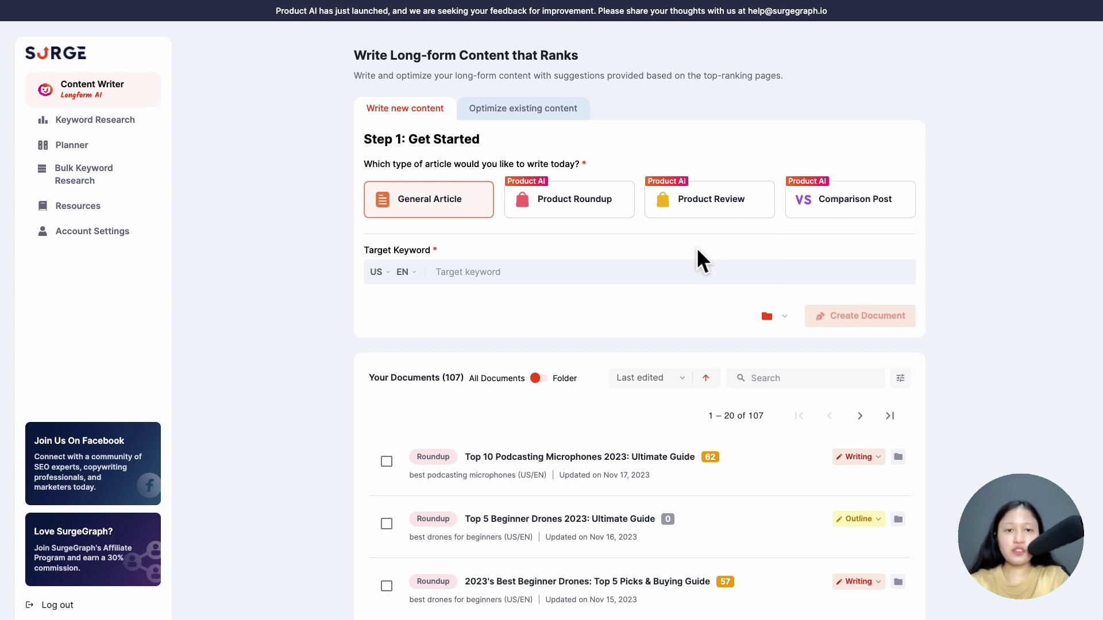
{"action": "left_click", "coordinate": [591, 218]}
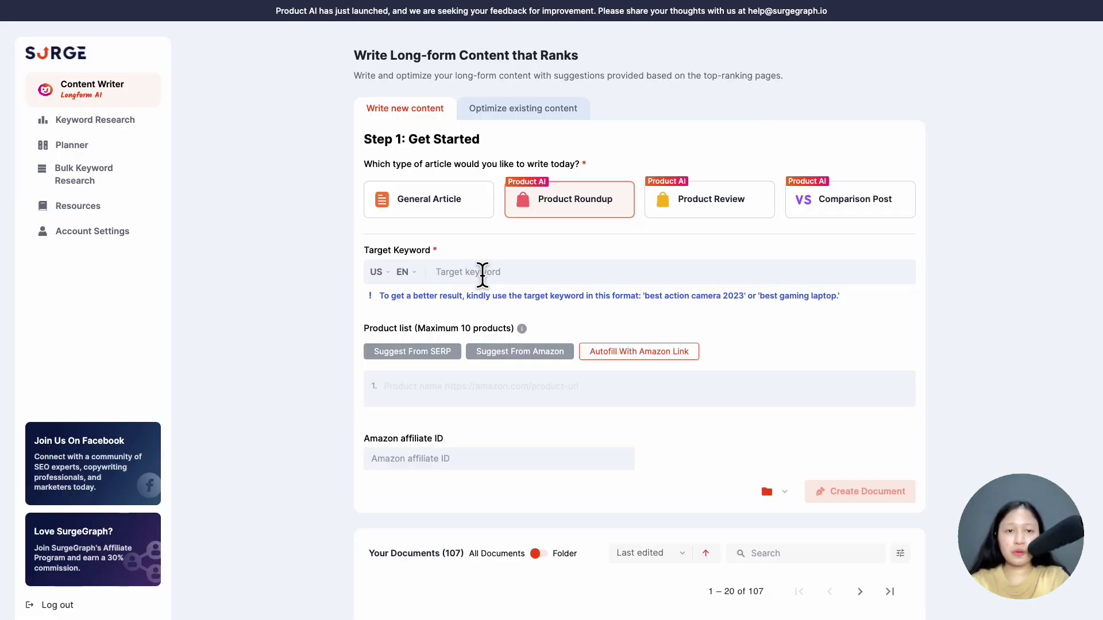
- Enter 'best podcasting microphones' as the target keyword
{"action": "left_click", "coordinate": [482, 275]}
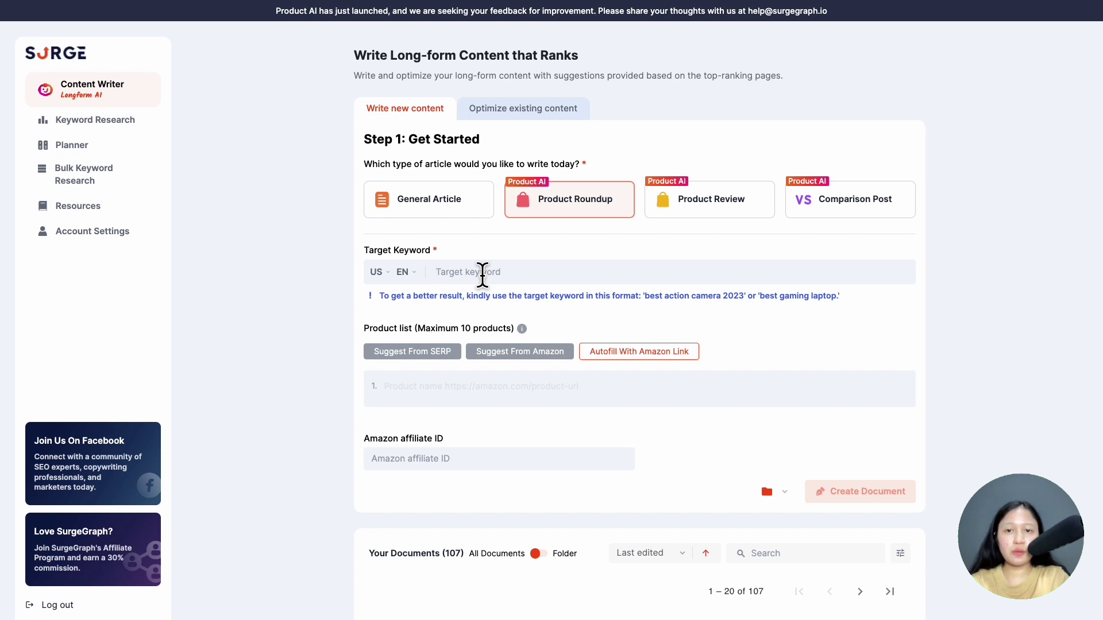
{"action": "type", "text": "best podcas"}
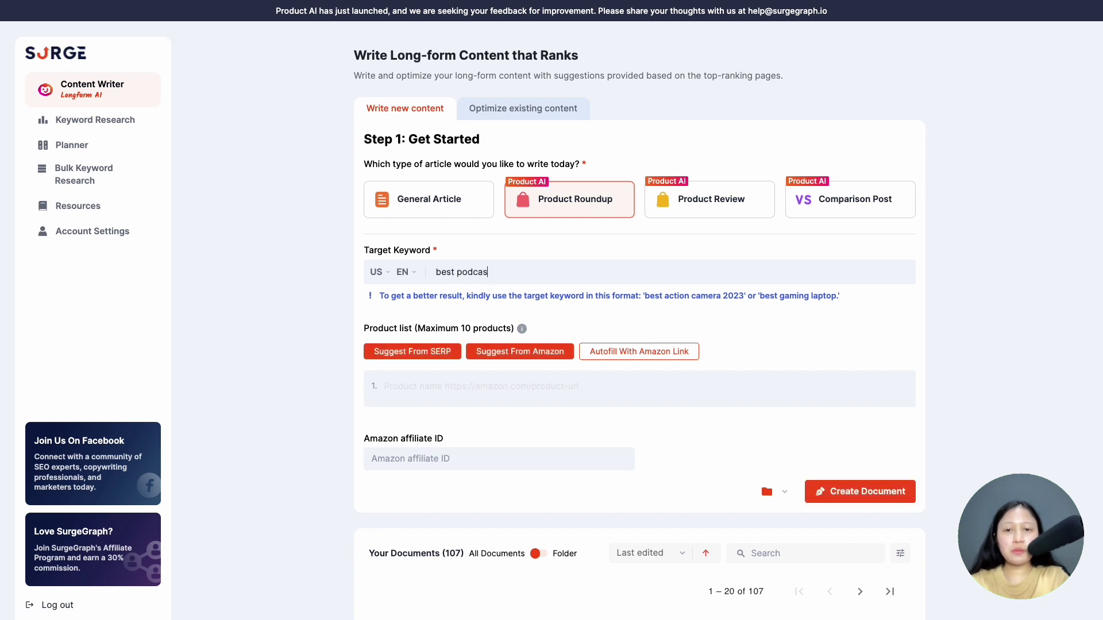
{"action": "type", "text": "ting microphones"}
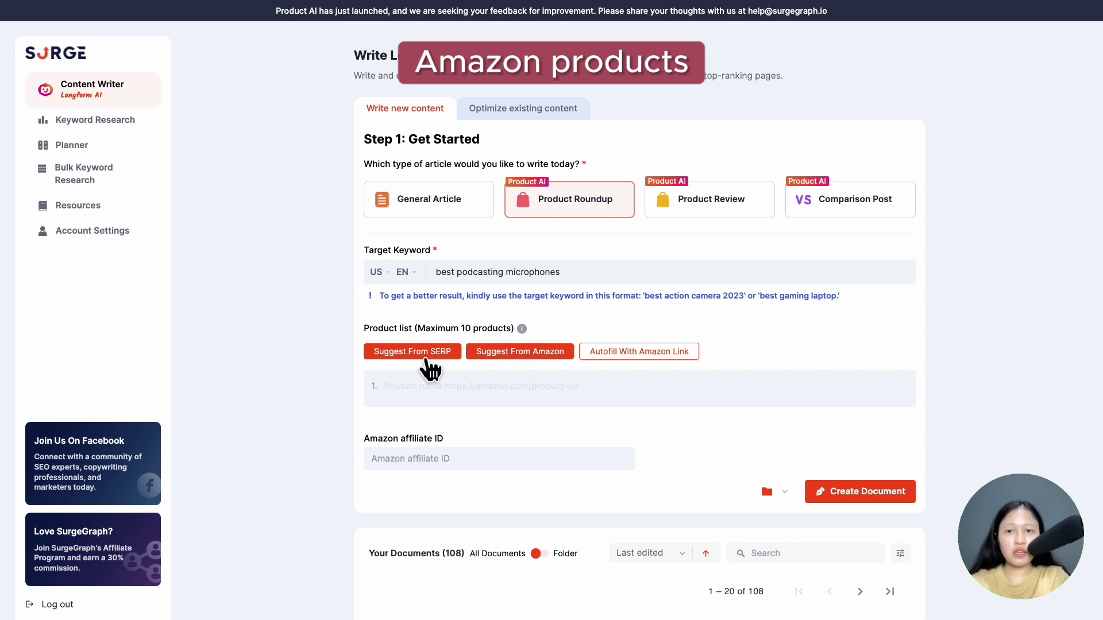
- Load Amazon and SERP product suggestions and paste an Amazon link after Shure MV7
{"action": "left_click", "coordinate": [508, 353]}
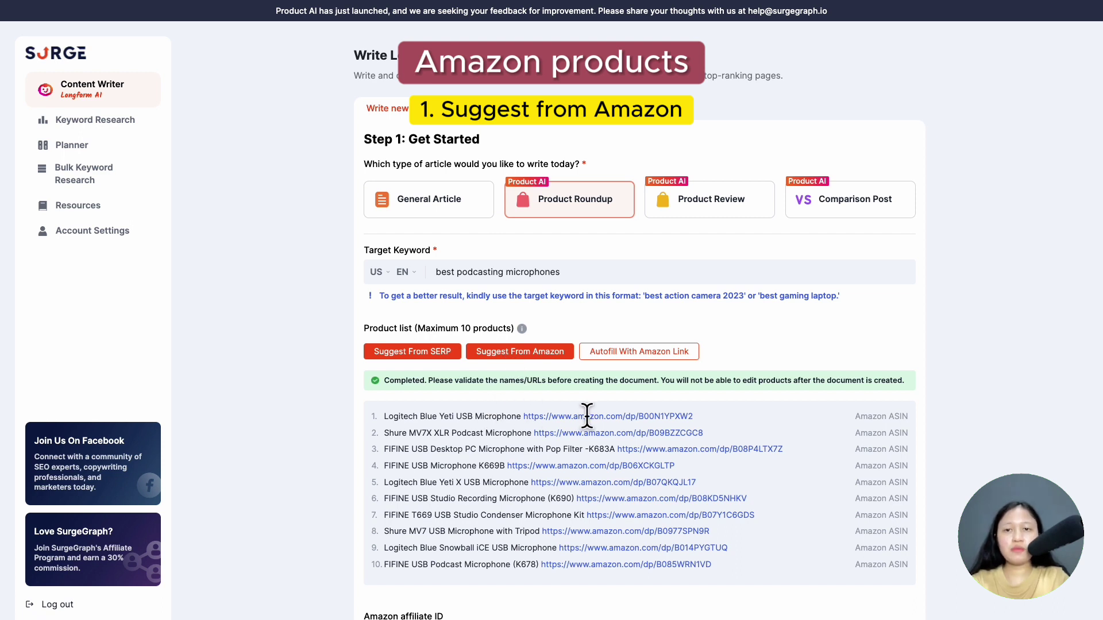
{"action": "left_click", "coordinate": [423, 357]}
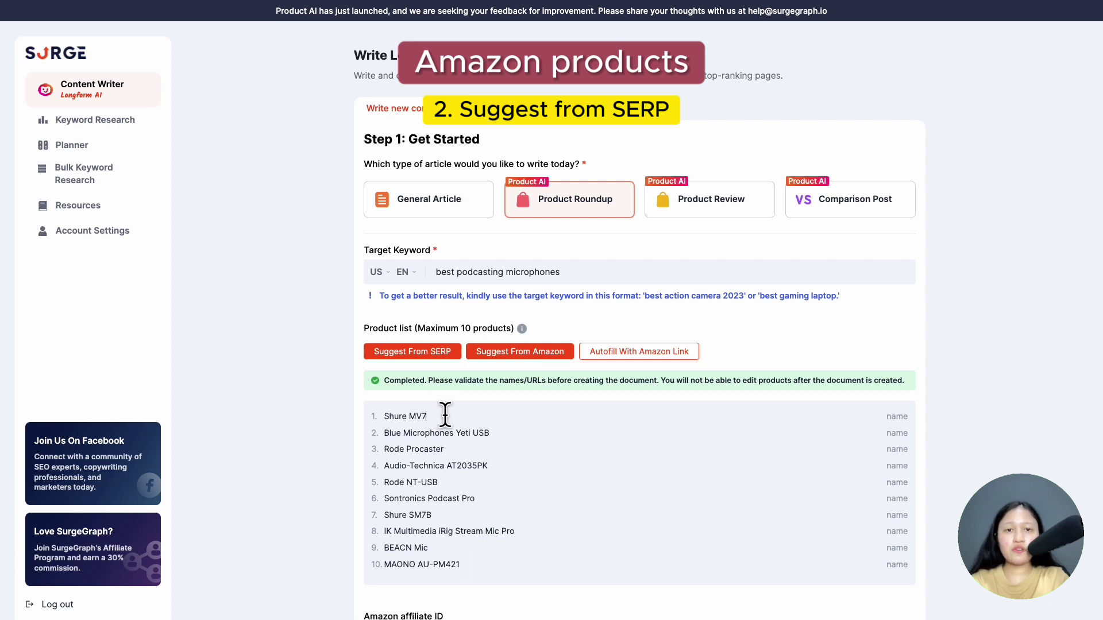
{"action": "type", "text": "https://www.amazon.com/Shure-Microphone-Podcasting-Voice-Isolating-Technology/dp/B08G7RG9ML?th=1"}
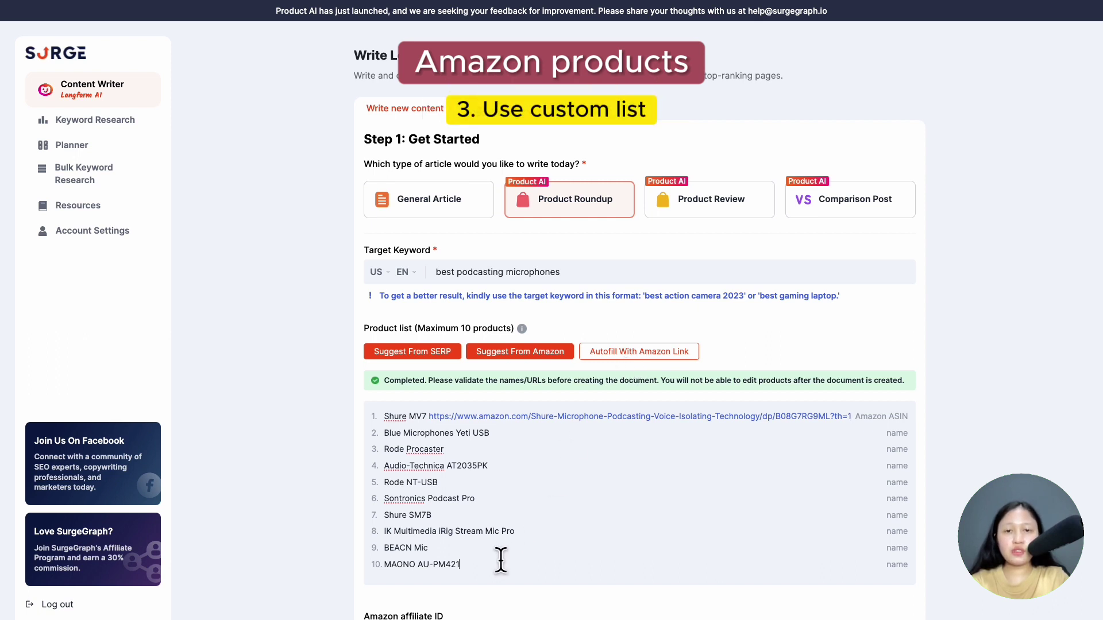
- Replace the whole product list with a custom five-microphone list of Amazon links
{"action": "left_click_drag", "start_coordinate": [500, 562], "coordinate": [377, 419]}
{"action": "key", "text": "BackSpace"}
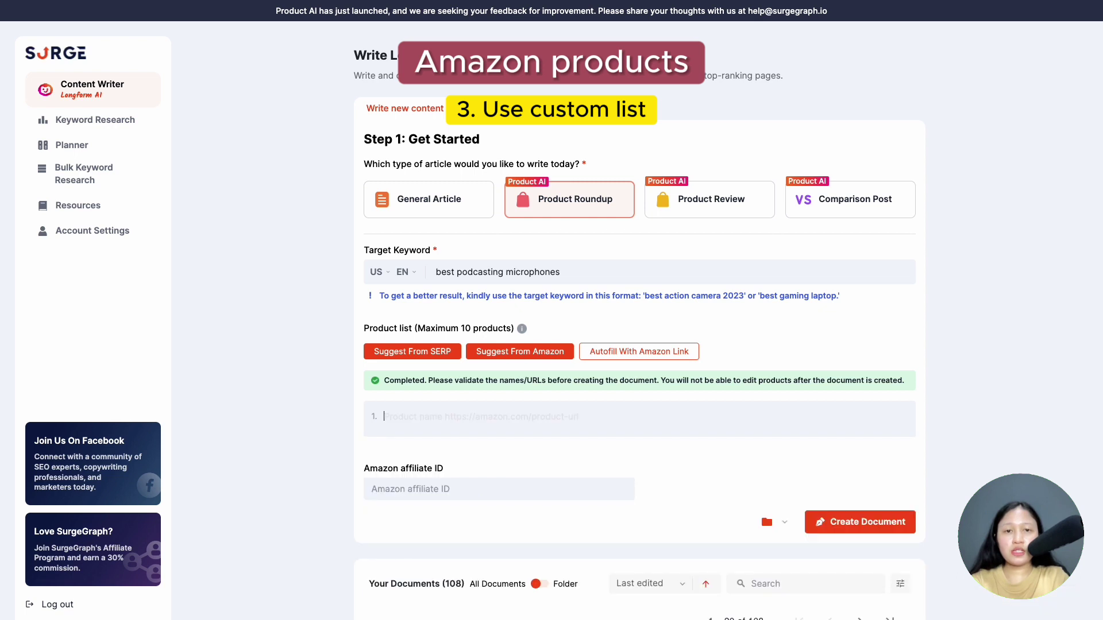
{"action": "type", "text": "Rode Procaster https://www.amazon.com/Rode-Procaster-Broadcast-Dynamic-Microphone/dp/B001IPUJJI Rode NT-USB https://www.amazon.com/Rode-NT-USB-Versatile-Studio-Quality-Microphone/dp/B00KQPGRRE?th=1 Audio-Technica AT2035PK https://www.amazon.com/Audio-Technica-AT2035PK-Microphone-Streaming-Podcasting/dp/B07JL8YRCV Shure MV7 https://www.amazon.com/Shure-Microphone-Podcasting-Voice-Isolating-Technology/dp/B08G7RG9ML?th=1 Blue Microphones Yeti USB https://www.amazon.com/Logitech-Creators-Condenser-Microphone-988-000100/dp/B00N1YPXW2"}
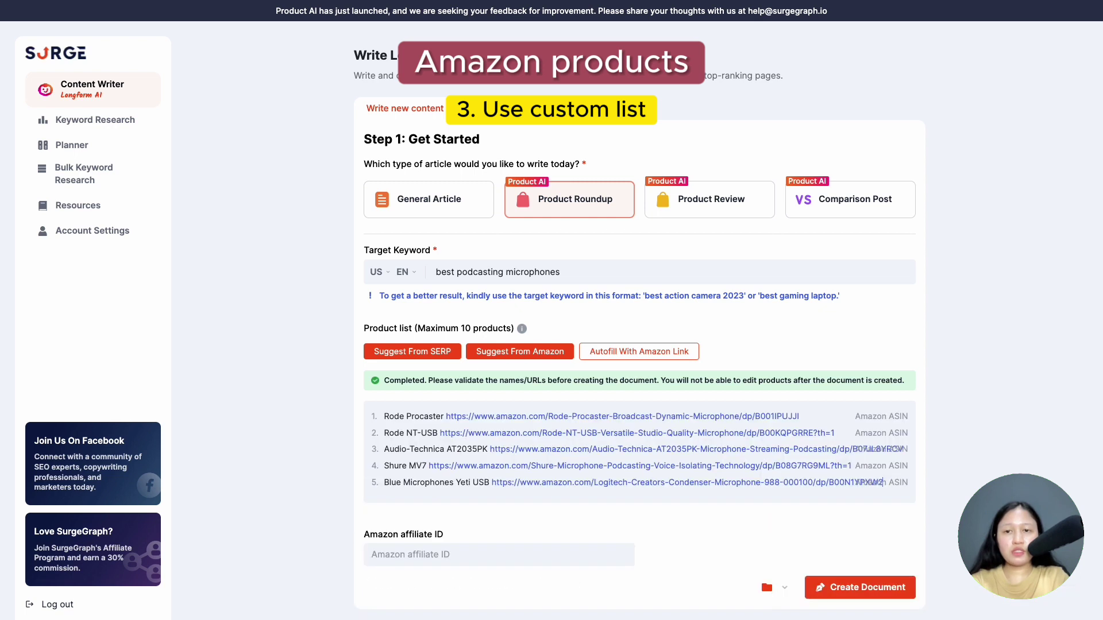
- Load SERP product suggestions and add a shure.com link after the Shure MV7 entry
{"action": "left_click", "coordinate": [416, 353]}
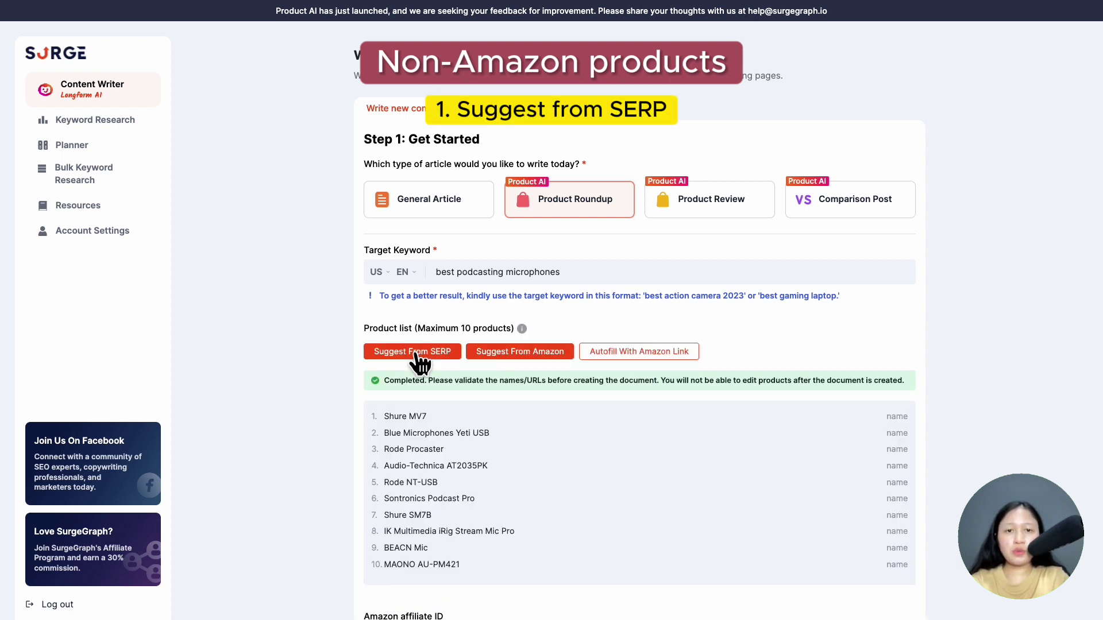
{"action": "left_click", "coordinate": [440, 411]}
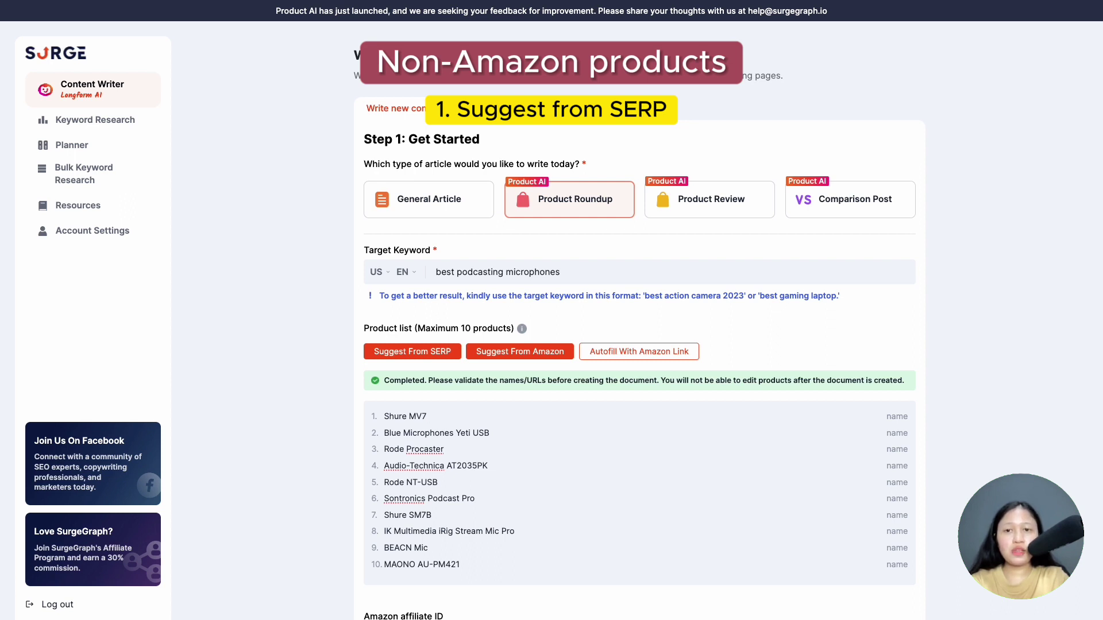
{"action": "type", "text": "https://www.shure.com/en-US/products/microphones/mv7"}
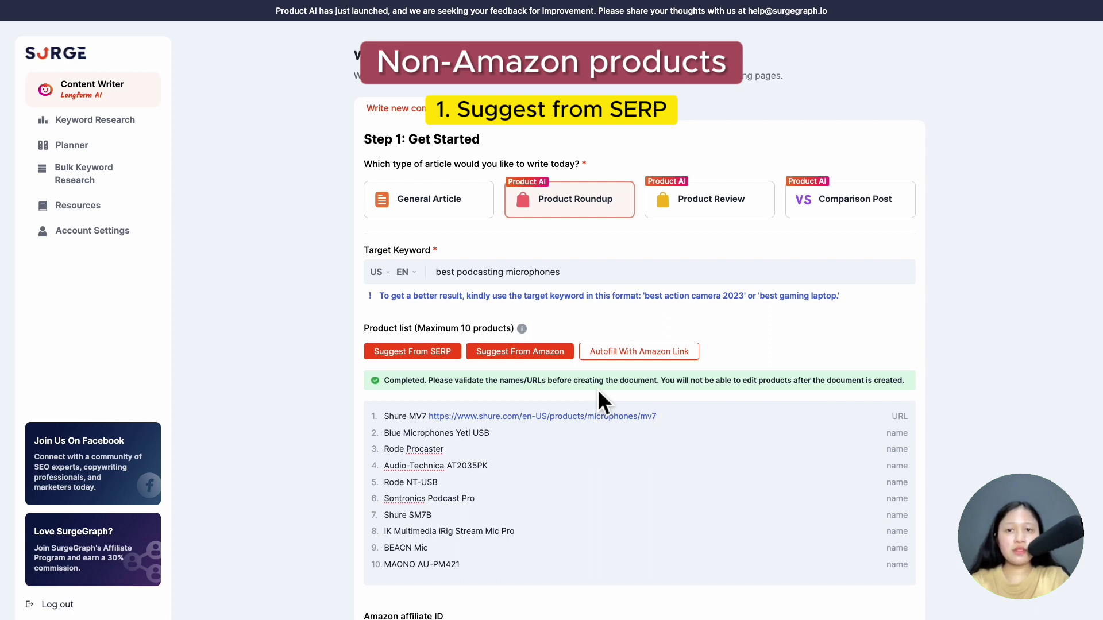
- Clear all ten suggested product lines and paste a custom five-item list with links
{"action": "left_click", "coordinate": [474, 565]}
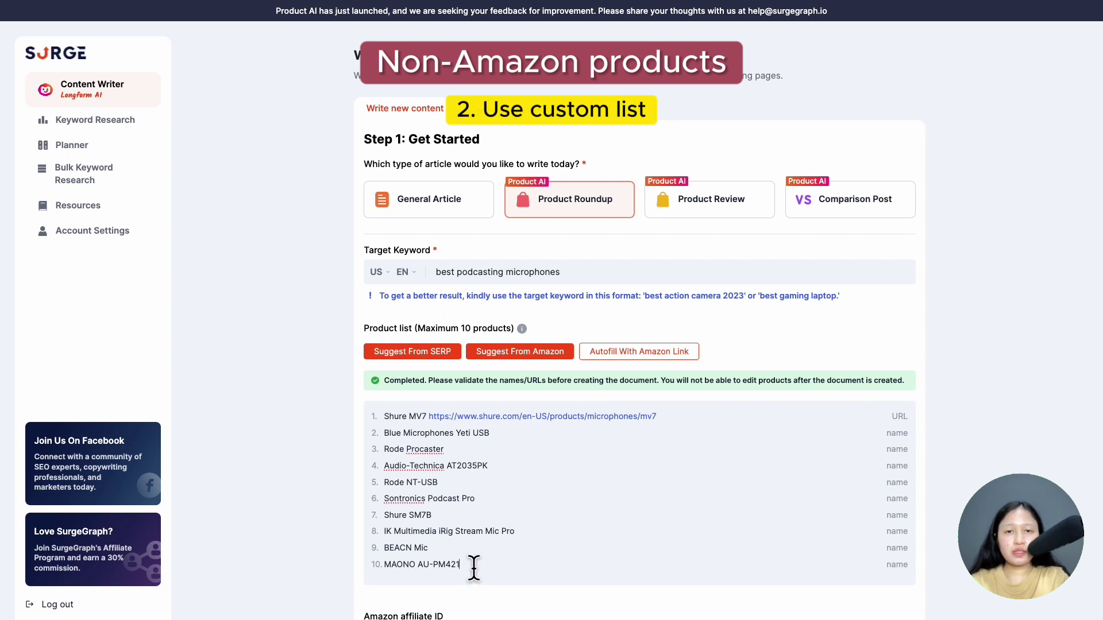
{"action": "left_click_drag", "start_coordinate": [473, 566], "coordinate": [377, 401]}
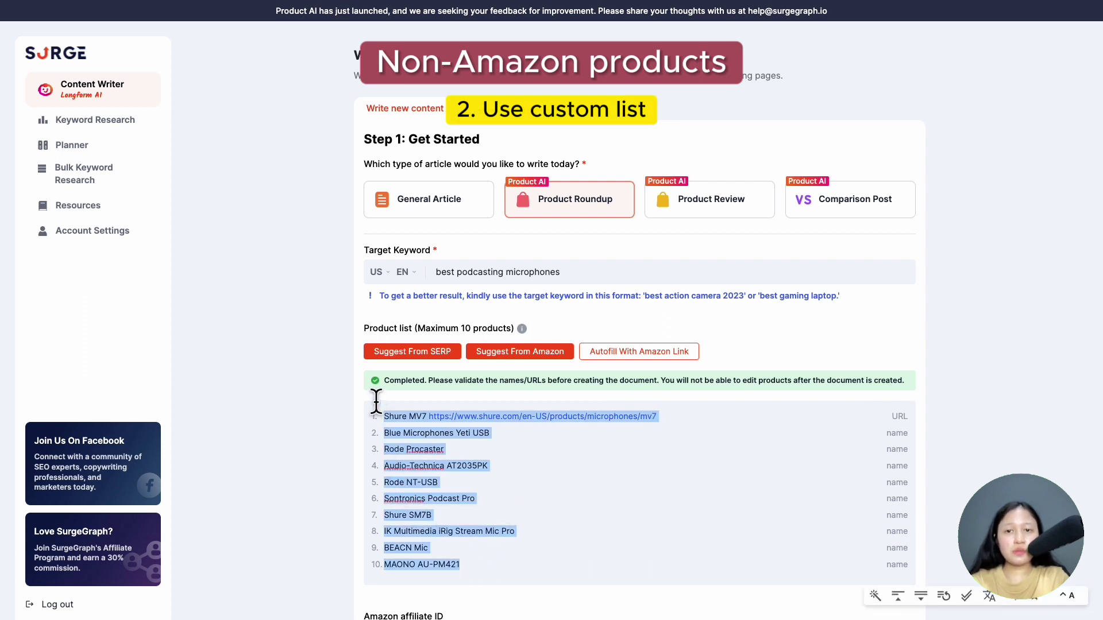
{"action": "key", "text": "BackSpace"}
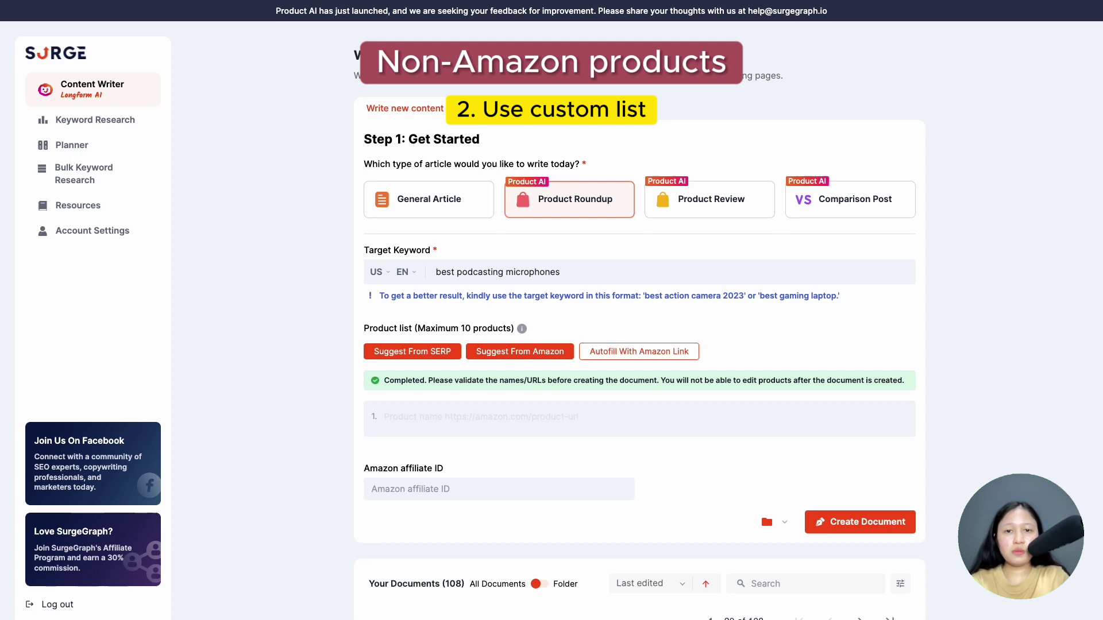
{"action": "type", "text": "Rode Procaster https://rode.com/en/microphones/broadcast/procaster Rode NT-USB https://rode.com/en/microphones/usb/nt-usb Audio-Technica AT2035PK https://www.audio-technica.com/en-us/at2035pk Shure MV7 https://www.shure.com/en-US/products/microphones/mv7 Blue Microphones Yeti USB https://www.logitechg.com/en-us/products/streaming-gear/yeti-premium-usb-microphone.988-000103.html"}
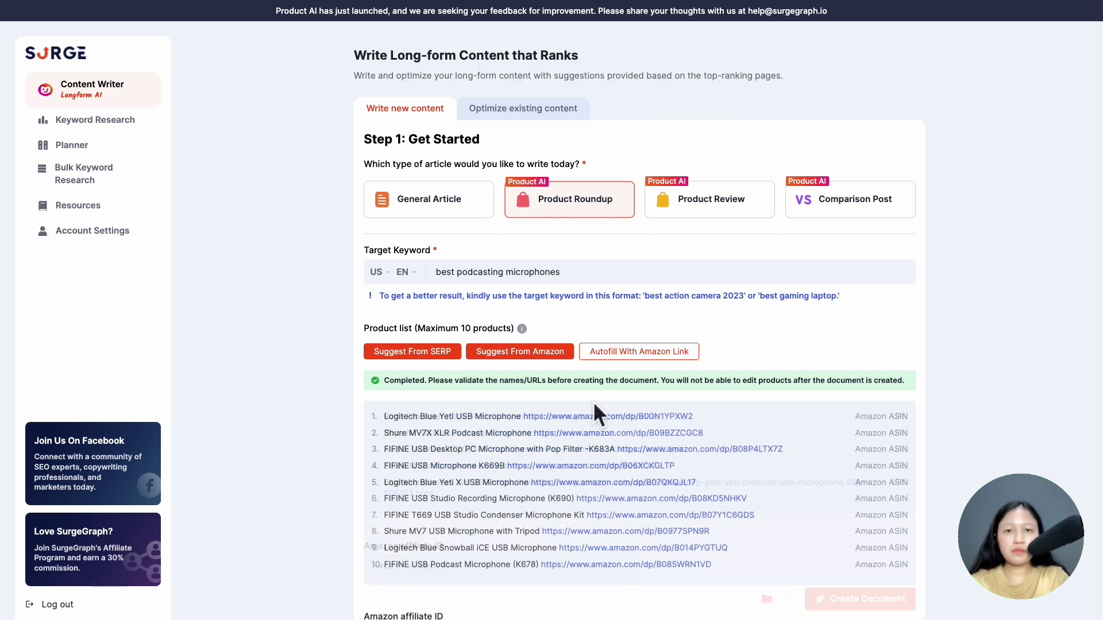
- Enter affiliate ID 'podcast-20' and create the best podcasting microphones roundup document
{"action": "scroll", "coordinate": [594, 404], "scroll_direction": "down", "scroll_amount": 3}
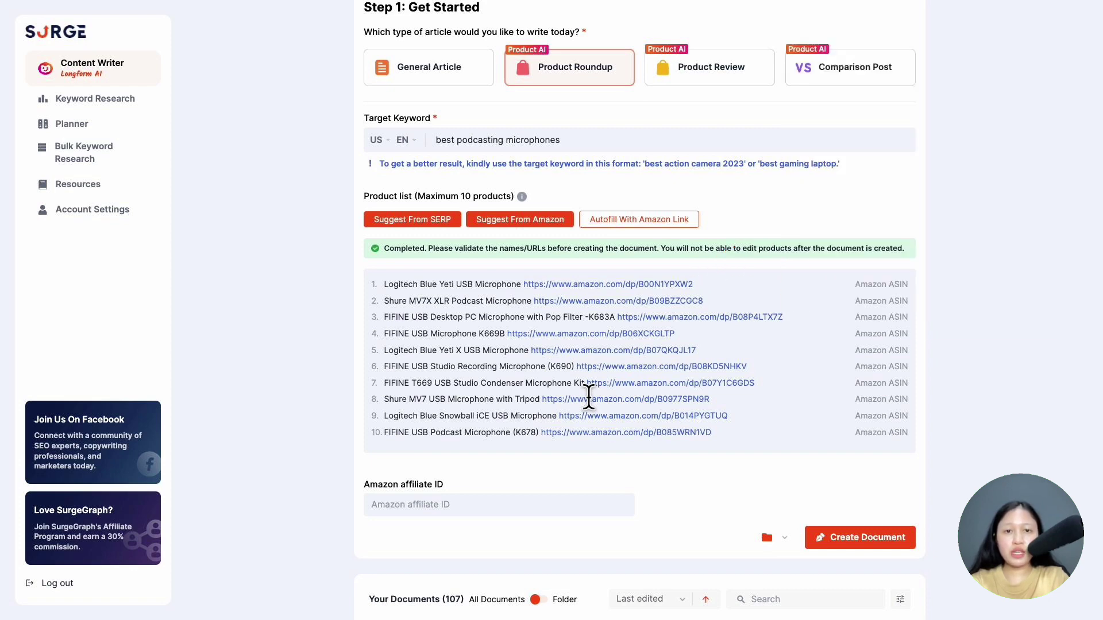
{"action": "left_click", "coordinate": [454, 501]}
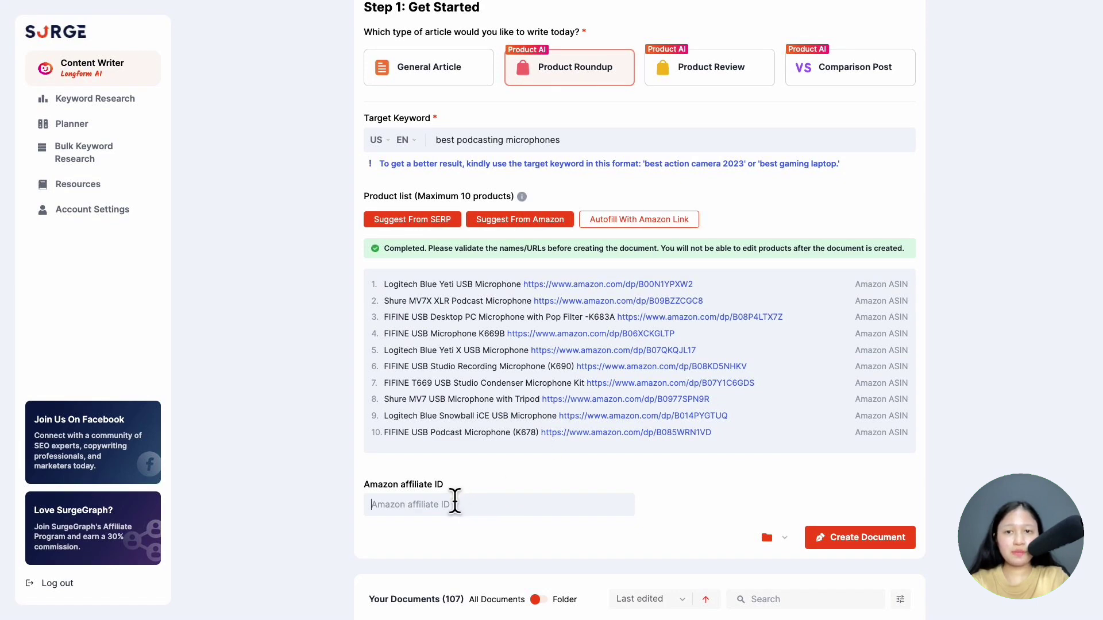
{"action": "type", "text": "po"}
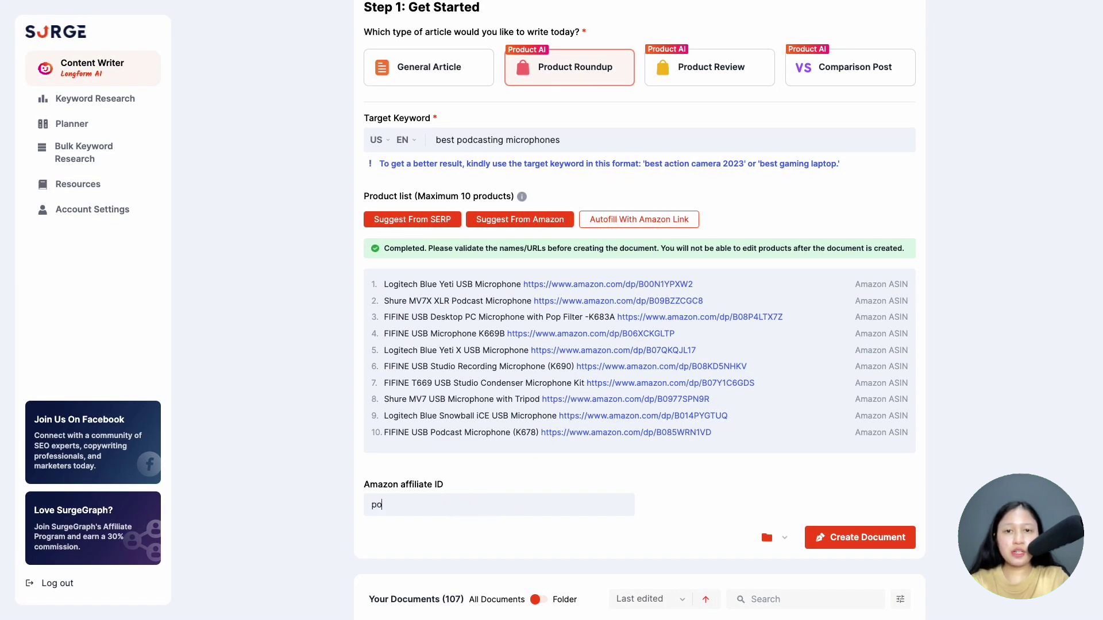
{"action": "type", "text": "dcast-20"}
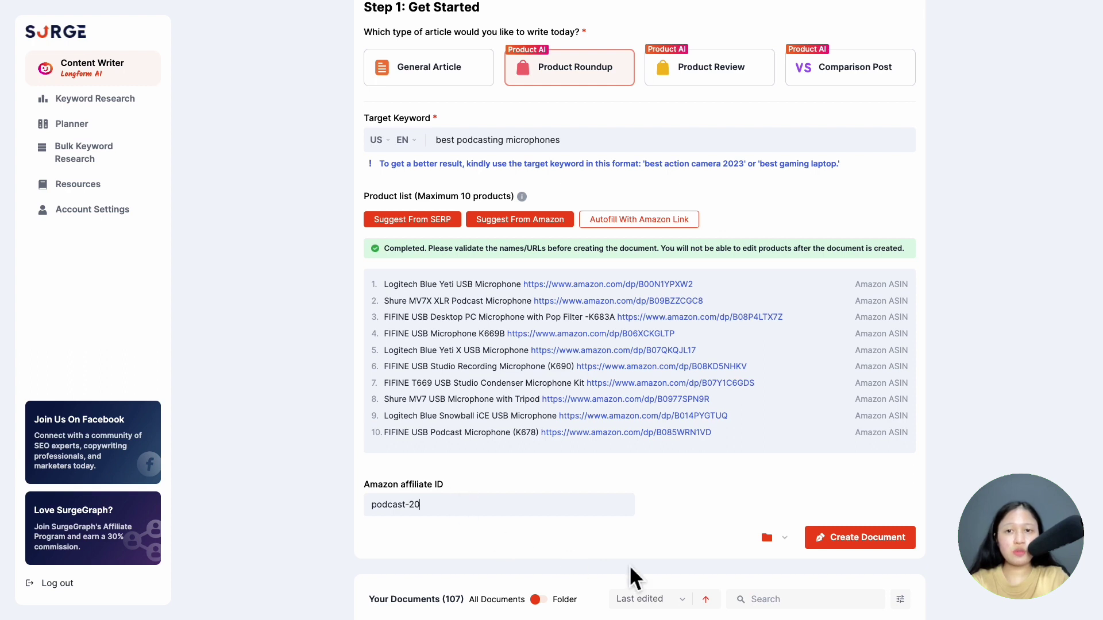
{"action": "left_click", "coordinate": [827, 542]}
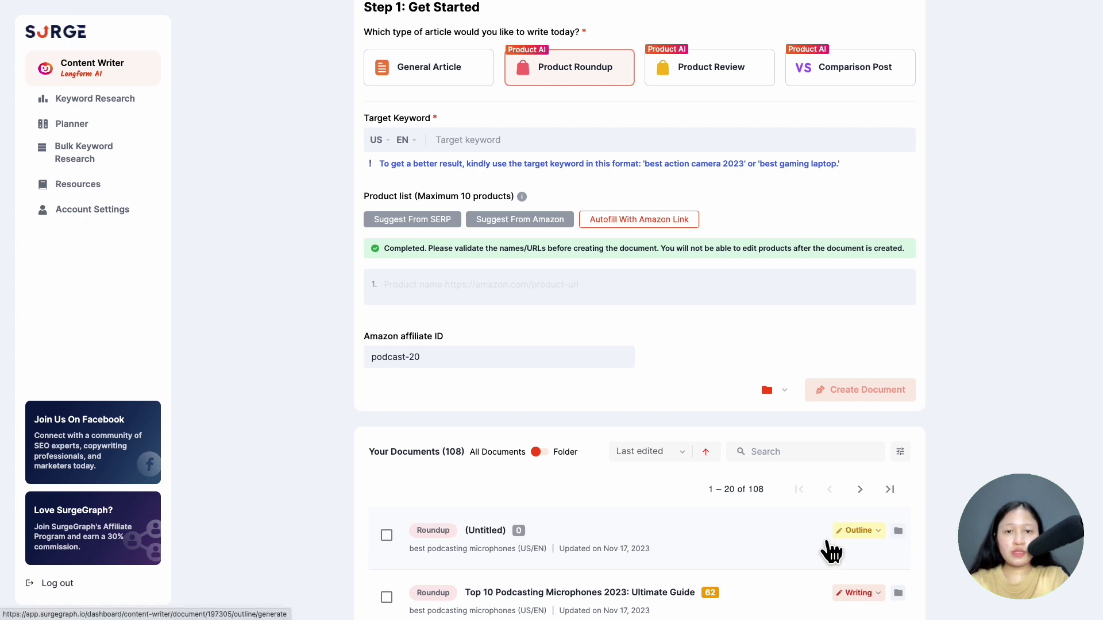
- Open the new roundup, keep 2,500–3,500 words with Questions on, and generate the outline
{"action": "left_click", "coordinate": [638, 546]}
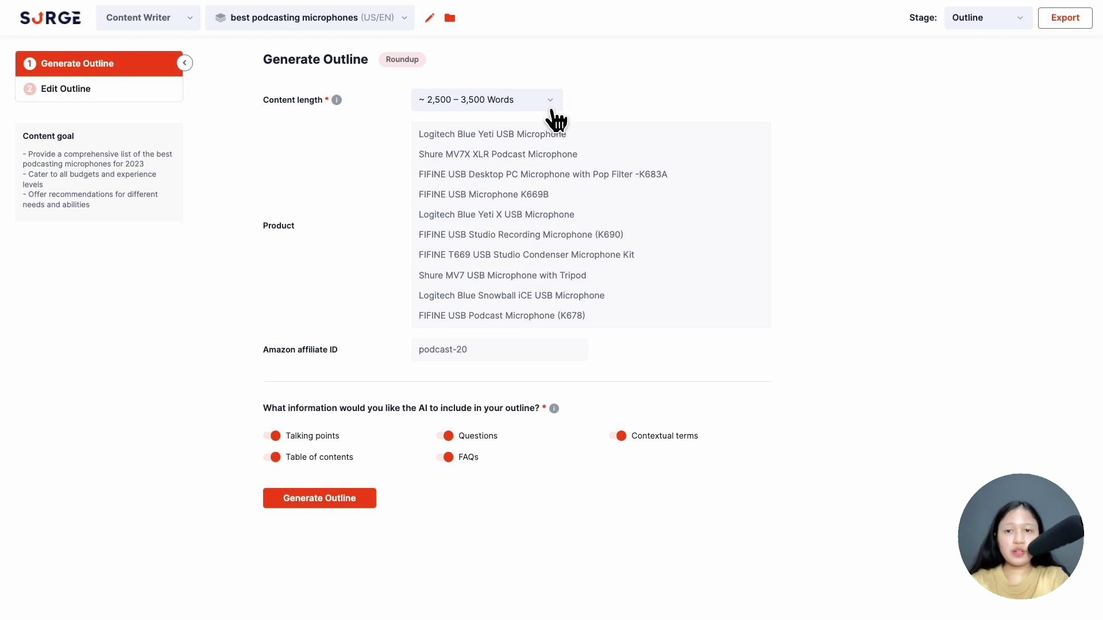
{"action": "left_click", "coordinate": [549, 101]}
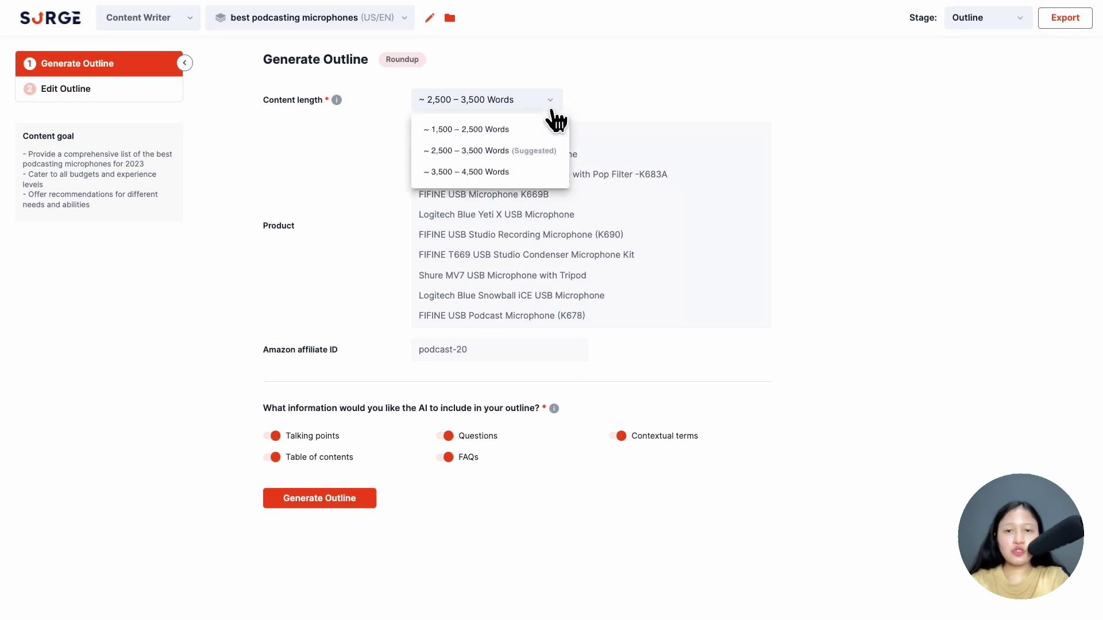
{"action": "left_click", "coordinate": [553, 109]}
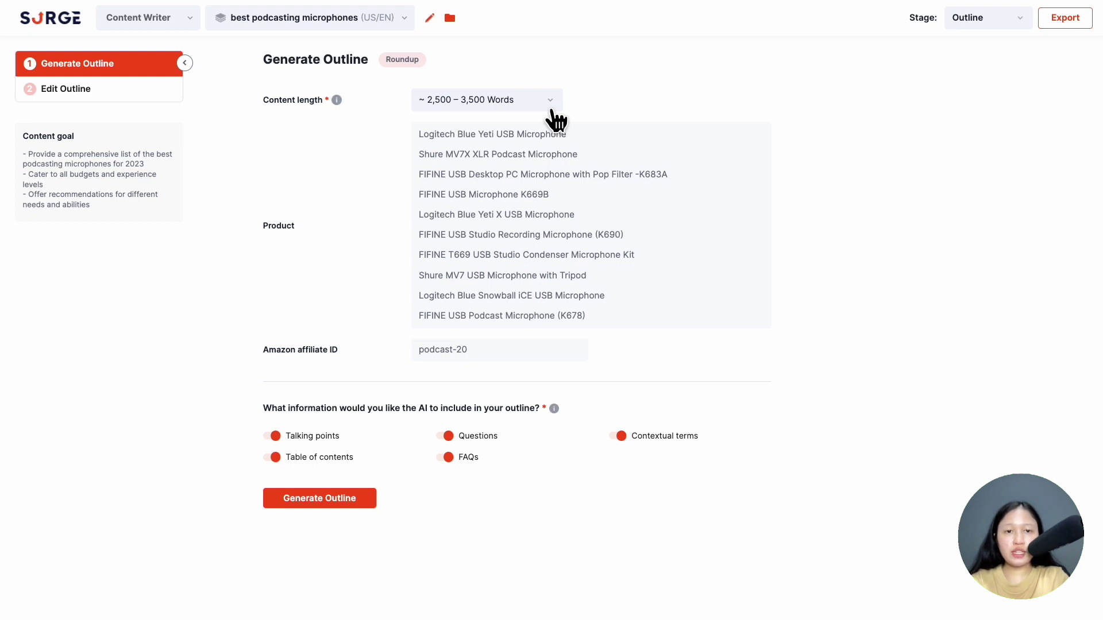
{"action": "left_click", "coordinate": [445, 438]}
{"action": "left_click", "coordinate": [452, 448]}
{"action": "left_click", "coordinate": [333, 504]}
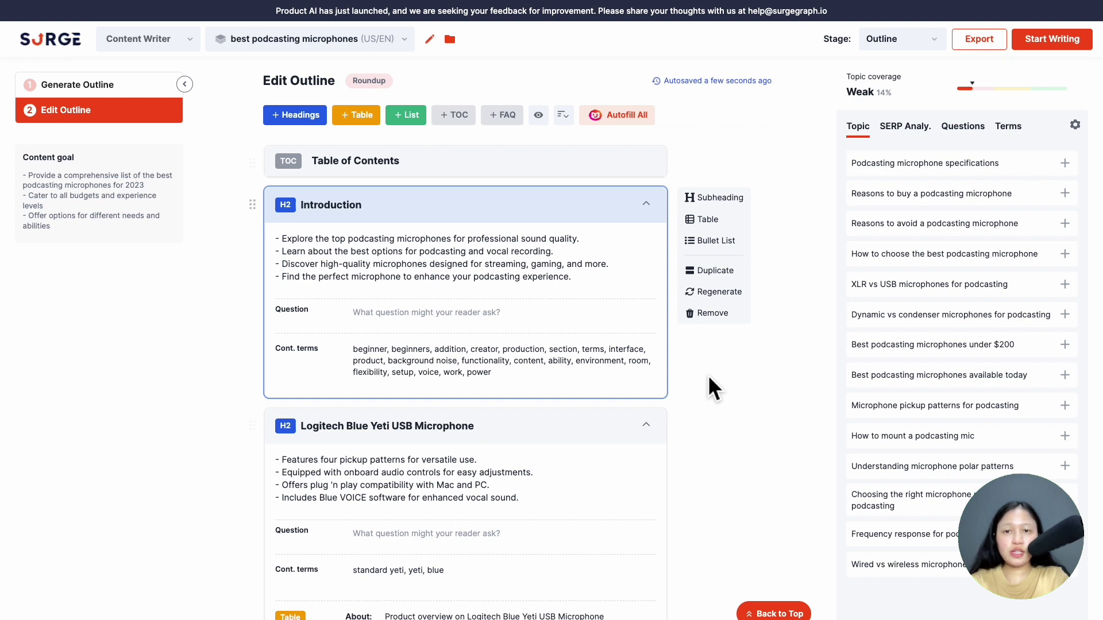
{"action": "scroll", "coordinate": [708, 374], "scroll_direction": "down", "scroll_amount": 3}
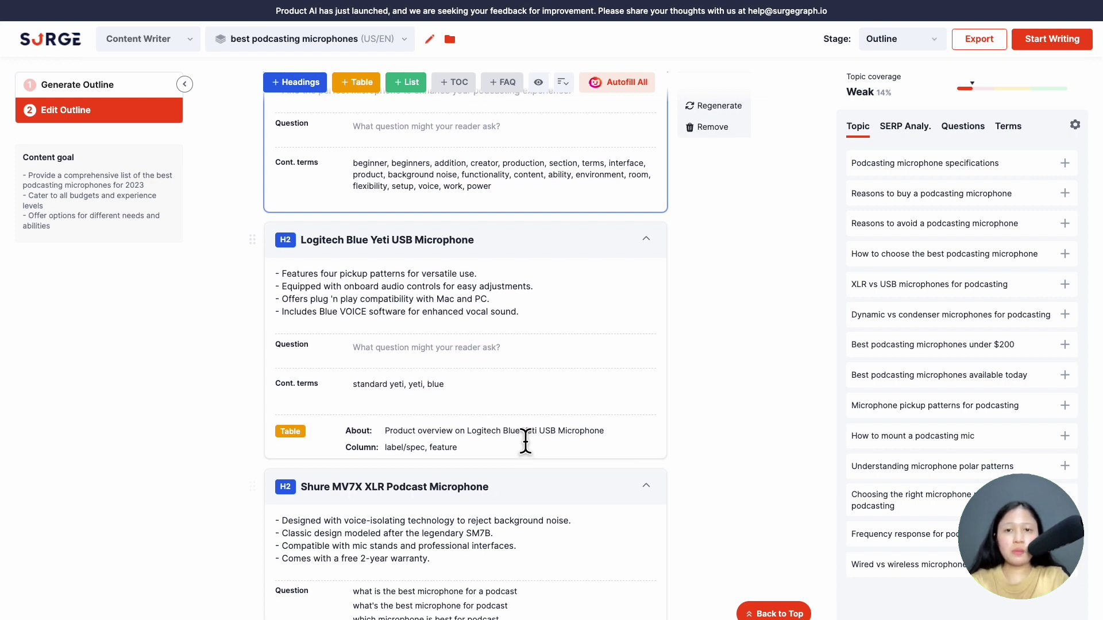
{"action": "scroll", "coordinate": [526, 441], "scroll_direction": "up", "scroll_amount": 2}
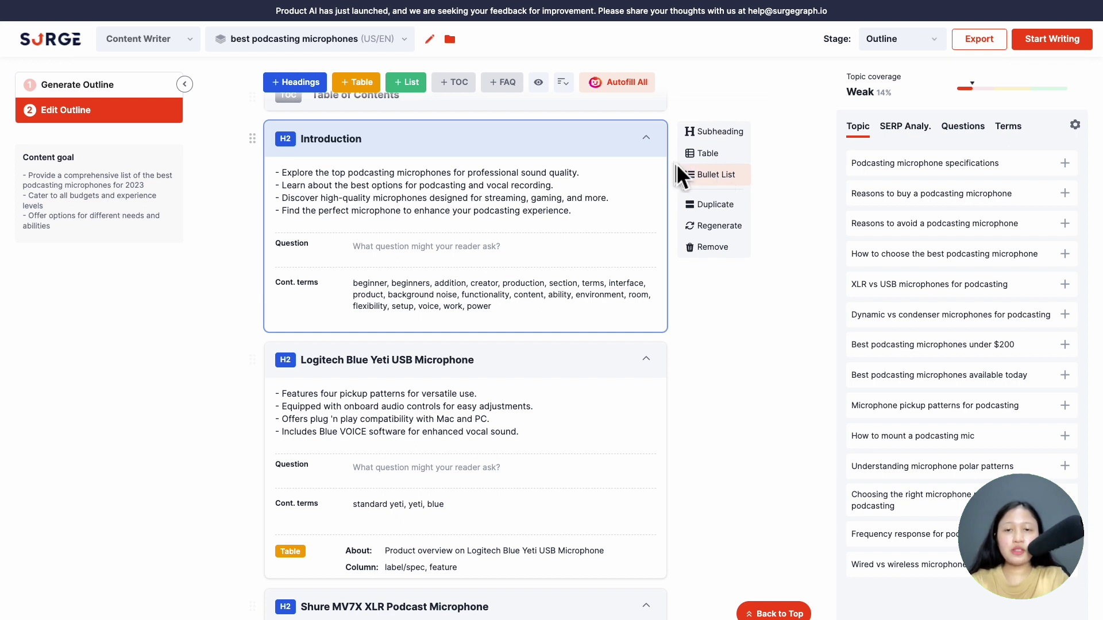
{"action": "scroll", "coordinate": [629, 147], "scroll_direction": "up", "scroll_amount": 1}
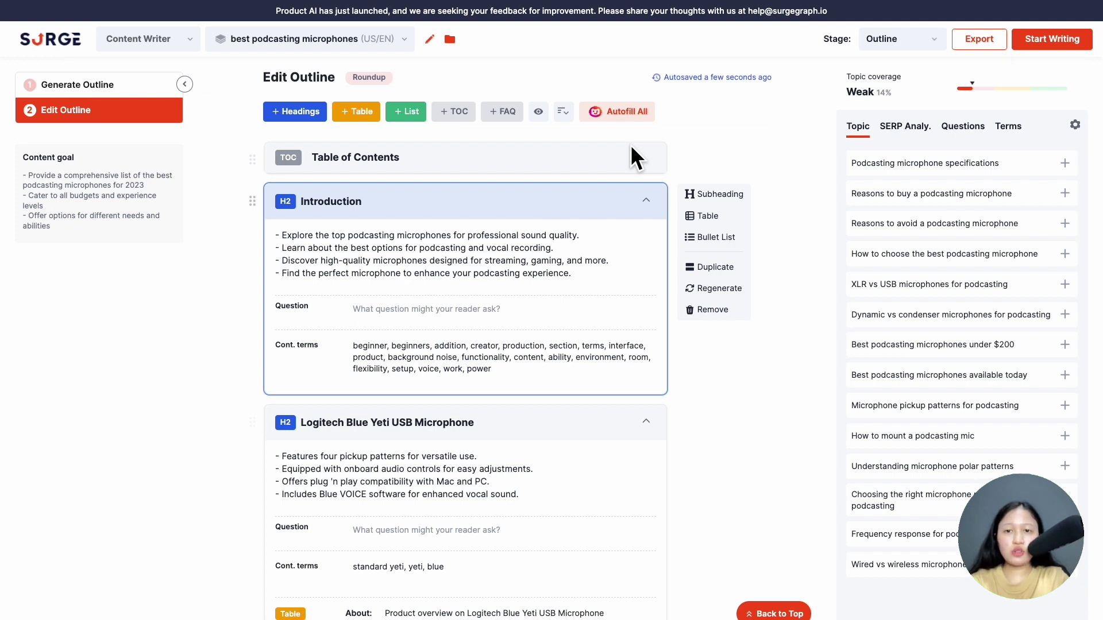
- Add a 'comparison table' table to the Introduction with columns 'pros, cons, price'
{"action": "left_click", "coordinate": [706, 221]}
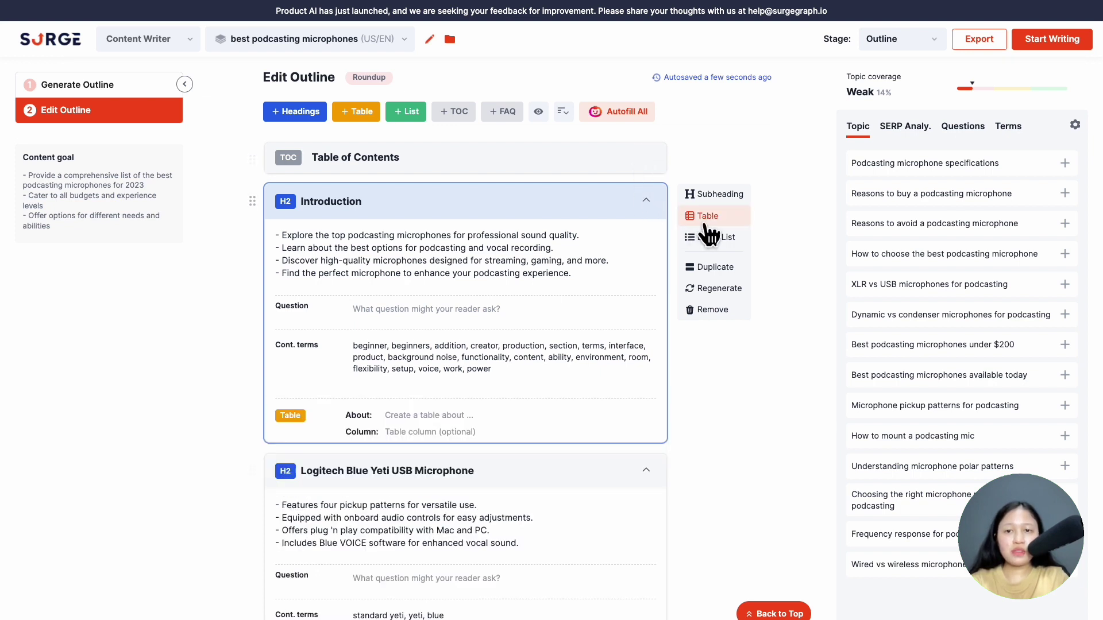
{"action": "left_click", "coordinate": [408, 413]}
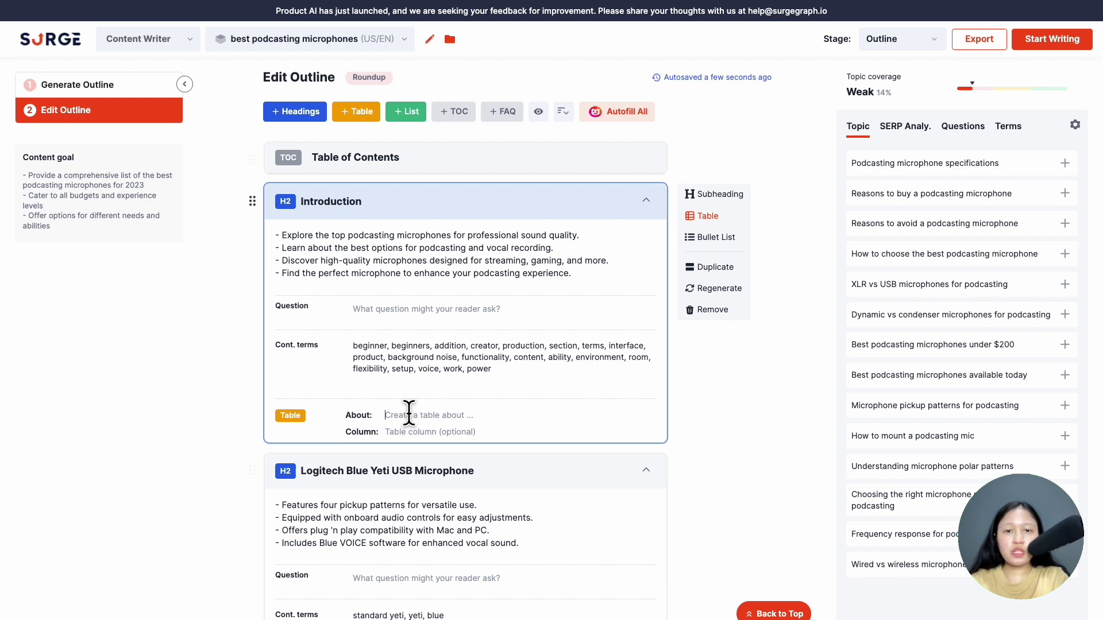
{"action": "type", "text": "comparison table"}
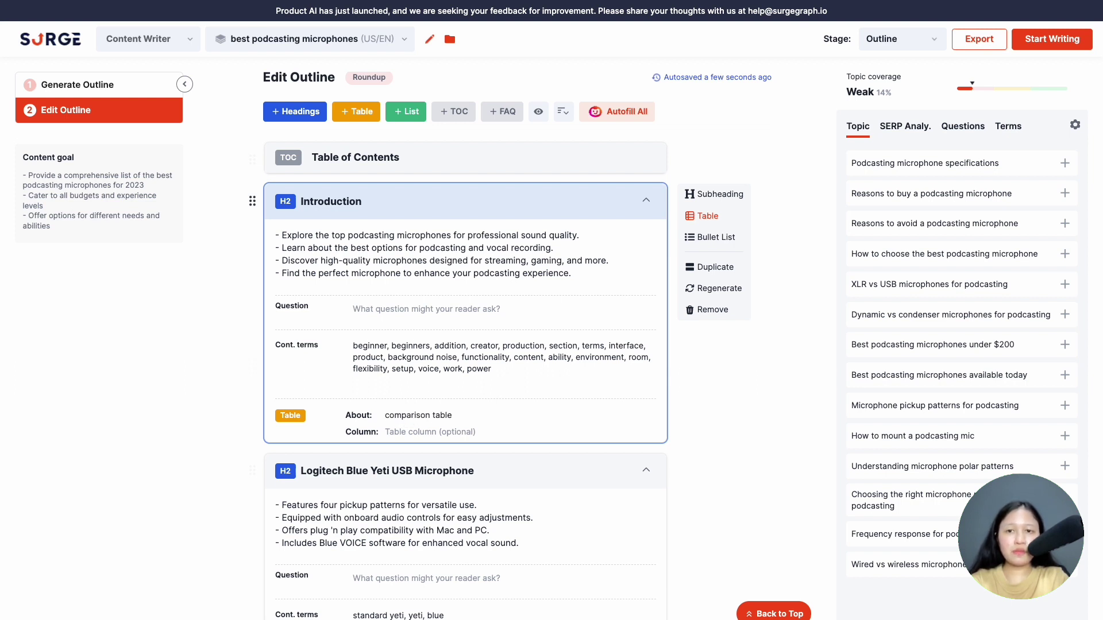
{"action": "left_click", "coordinate": [399, 431]}
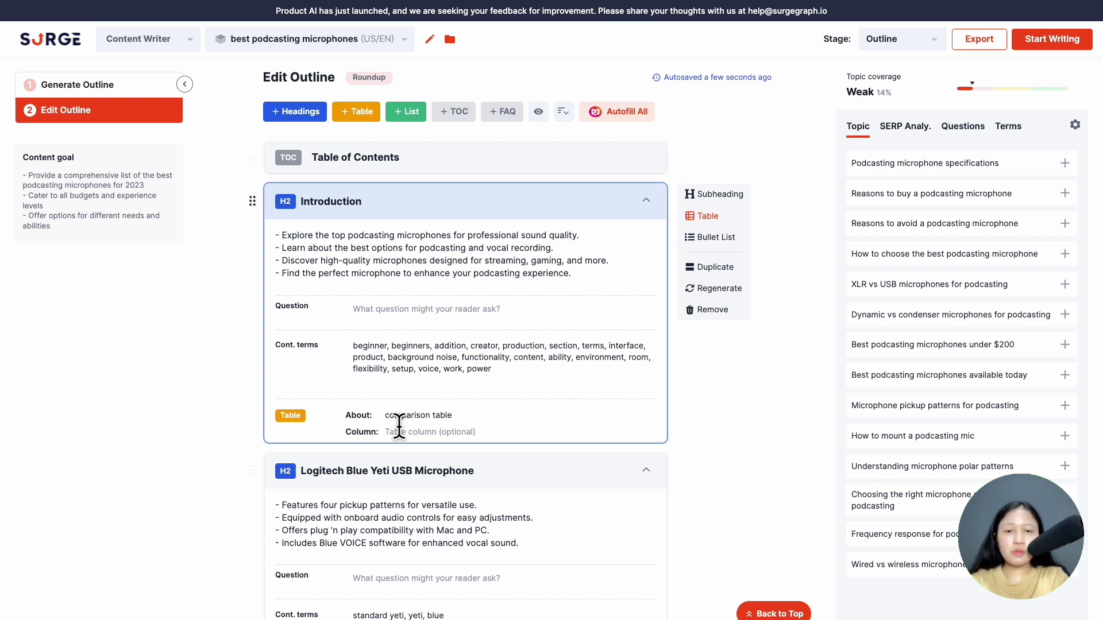
{"action": "type", "text": "pros,"}
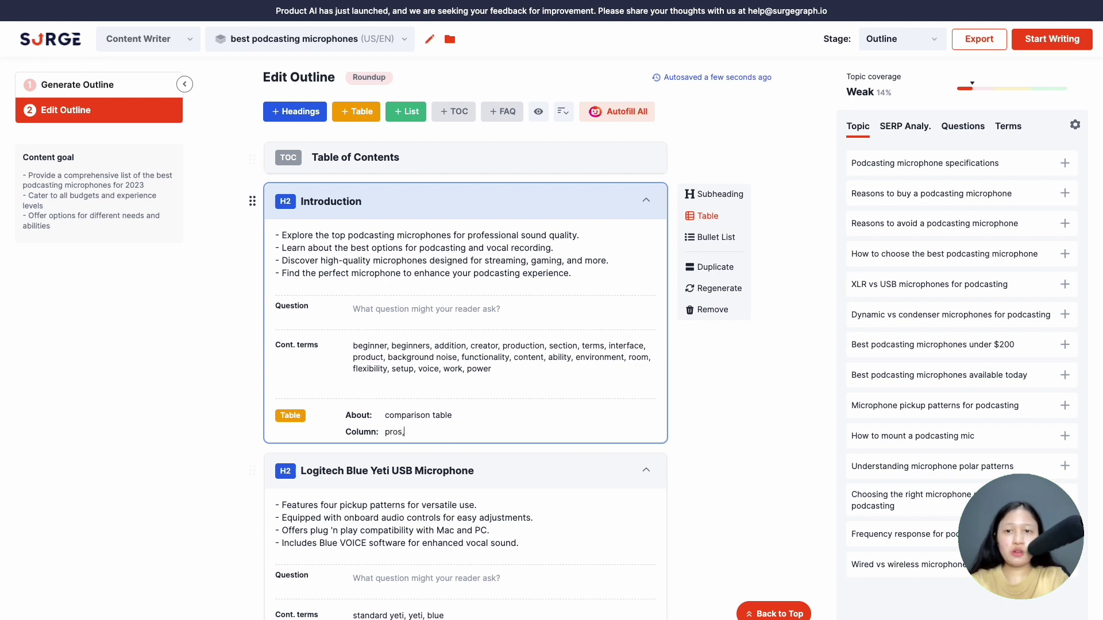
{"action": "type", "text": " cons, price"}
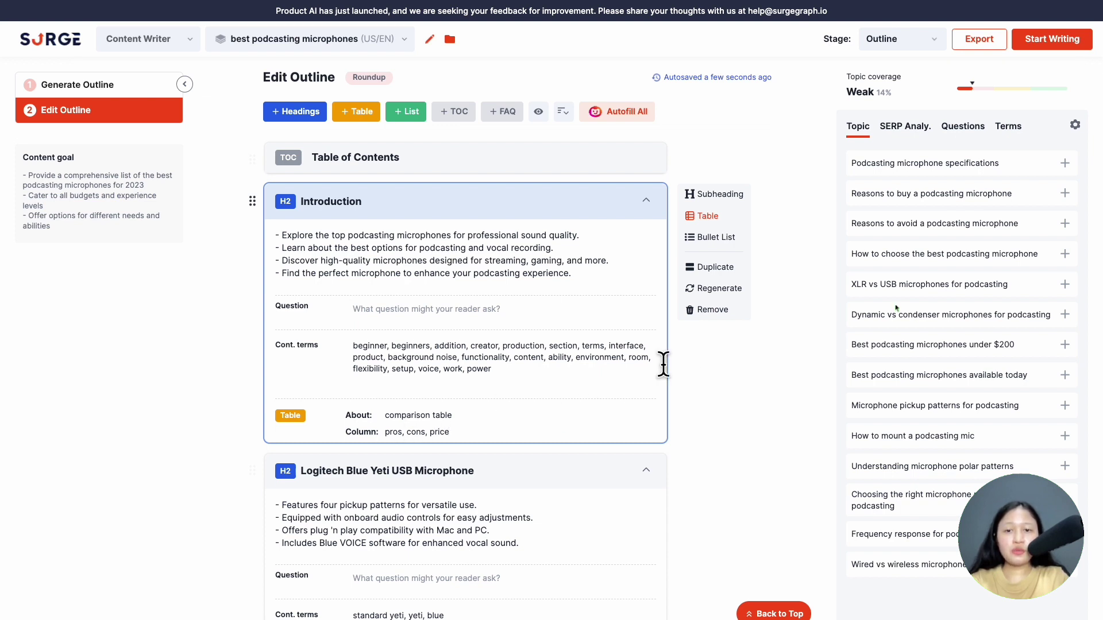
- Have the AI write the full article from the Start Writing settings and scroll through it
{"action": "left_click", "coordinate": [1060, 40]}
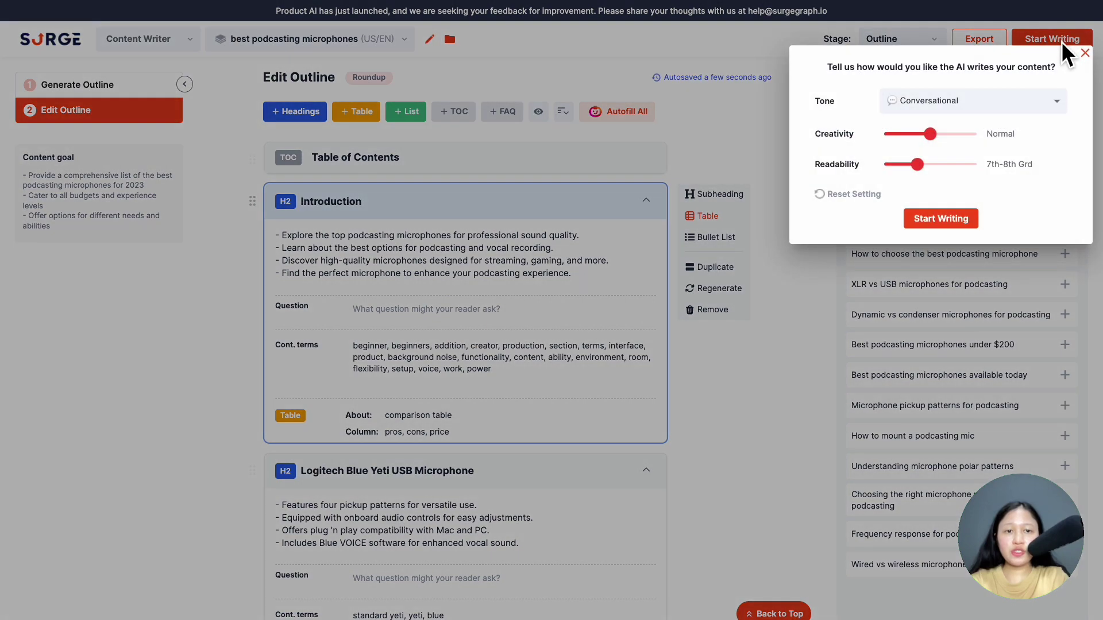
{"action": "left_click", "coordinate": [937, 218]}
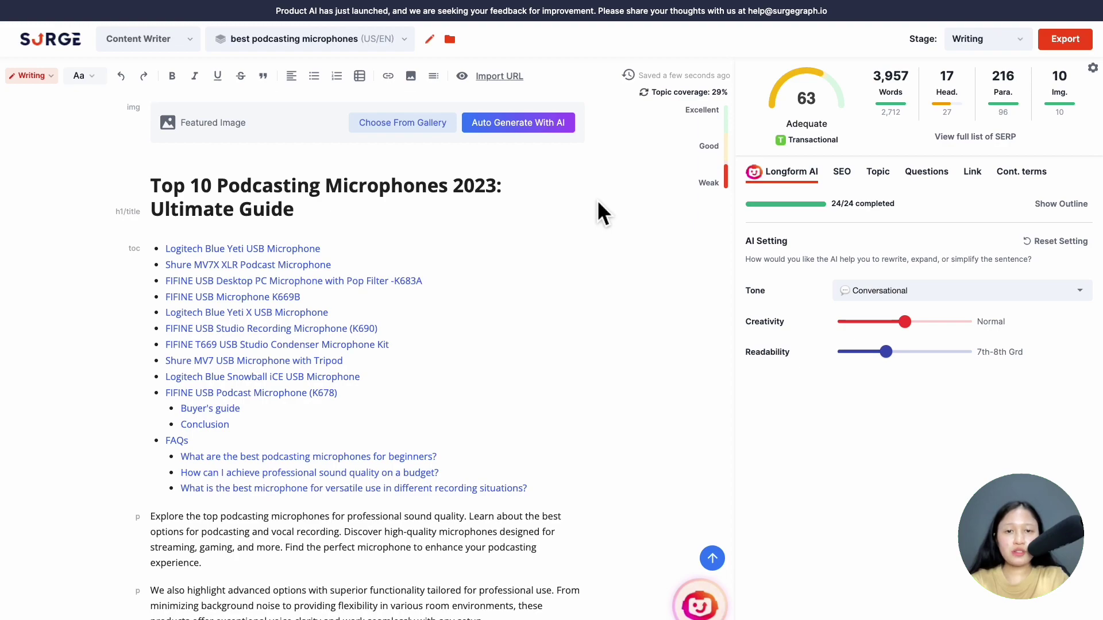
{"action": "scroll", "coordinate": [597, 199], "scroll_direction": "down", "scroll_amount": 20}
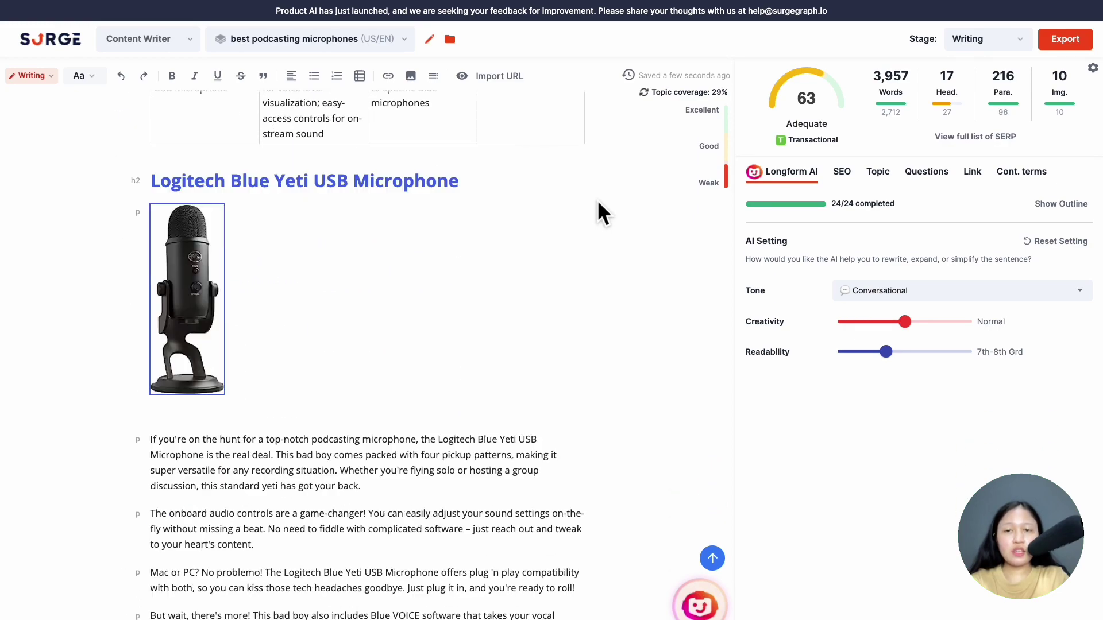
{"action": "scroll", "coordinate": [597, 211], "scroll_direction": "down", "scroll_amount": 20}
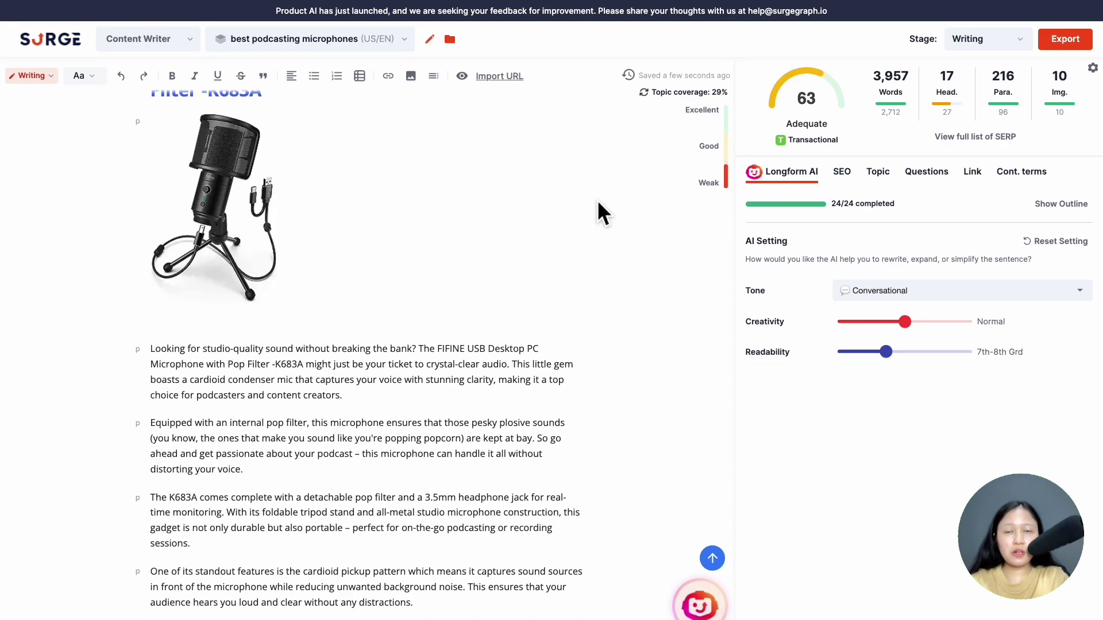
{"action": "scroll", "coordinate": [598, 198], "scroll_direction": "down", "scroll_amount": 8}
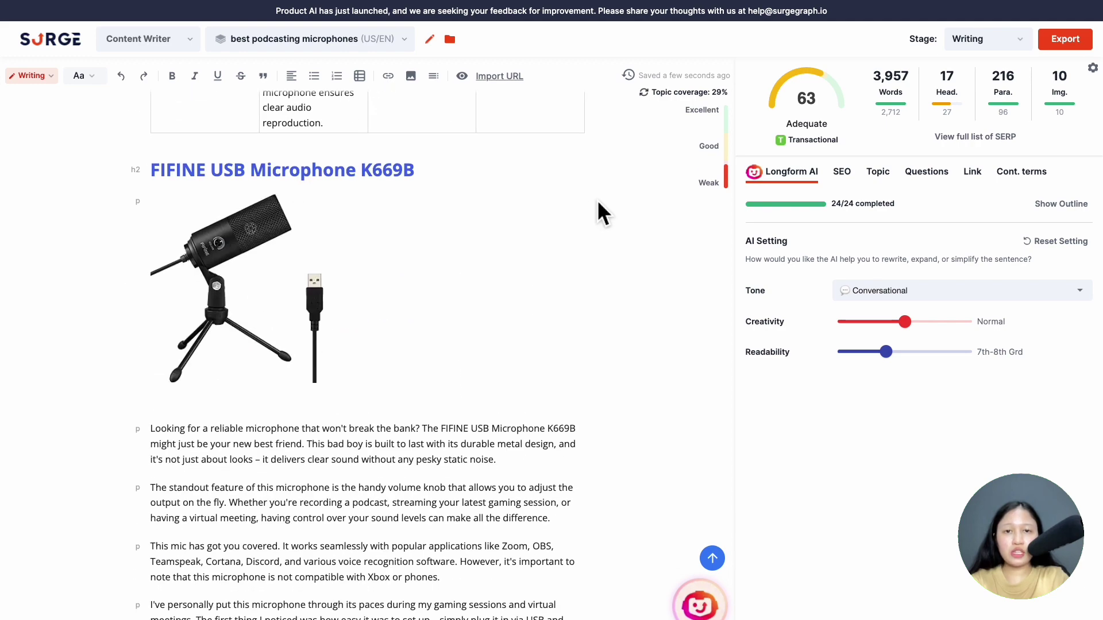
- Check the K669B microphone image's alt text without changes, then scroll through the rest of the article
{"action": "left_click", "coordinate": [302, 293]}
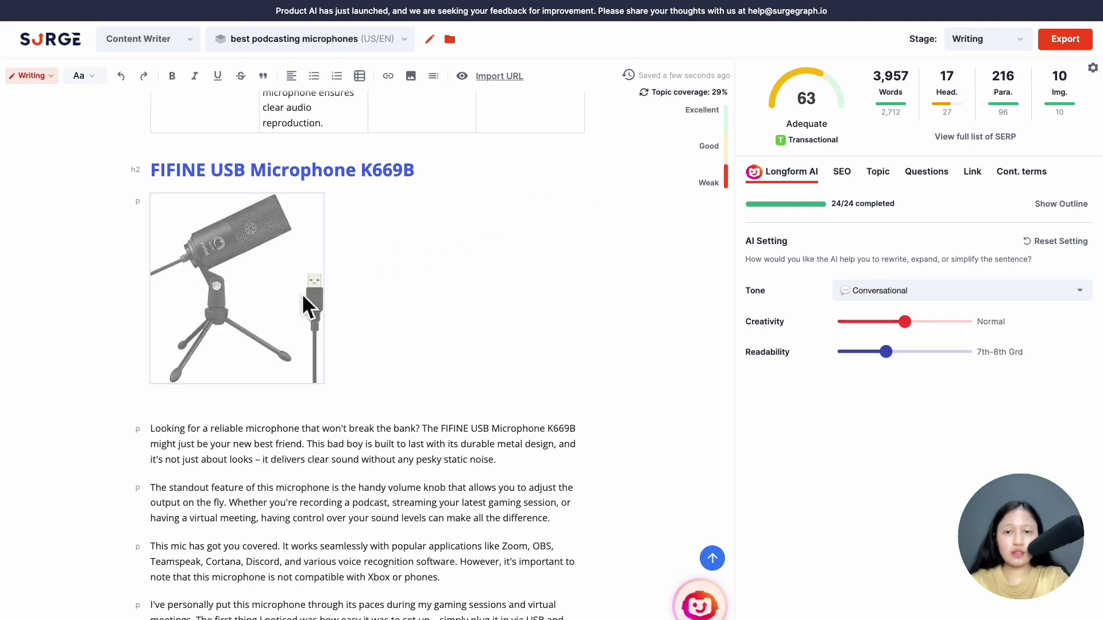
{"action": "left_click", "coordinate": [302, 293]}
{"action": "left_click", "coordinate": [330, 391]}
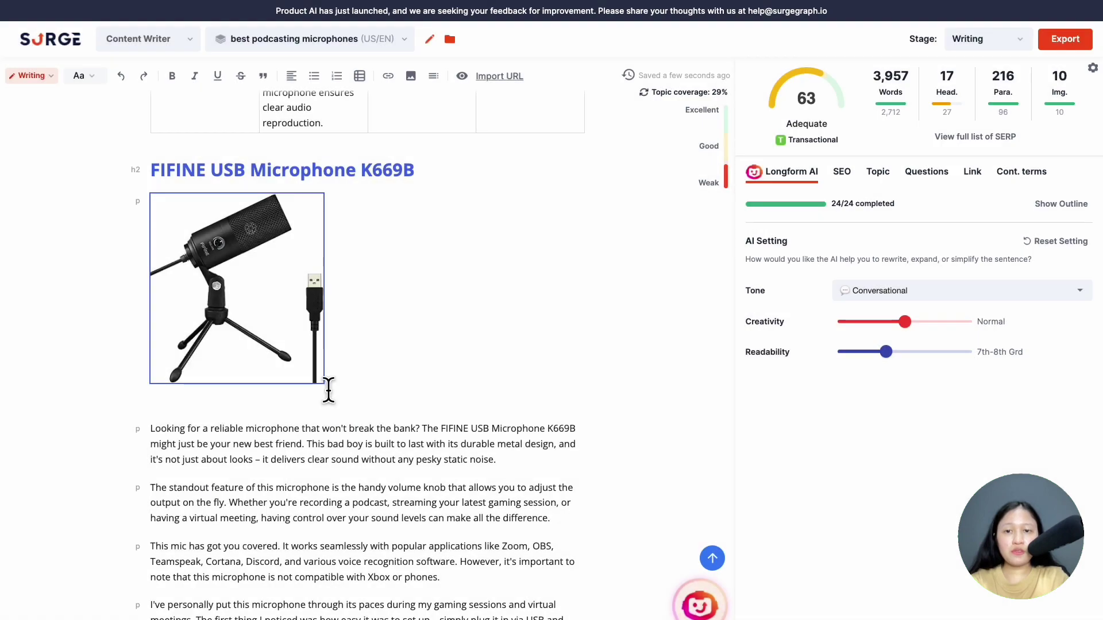
{"action": "left_click", "coordinate": [329, 391]}
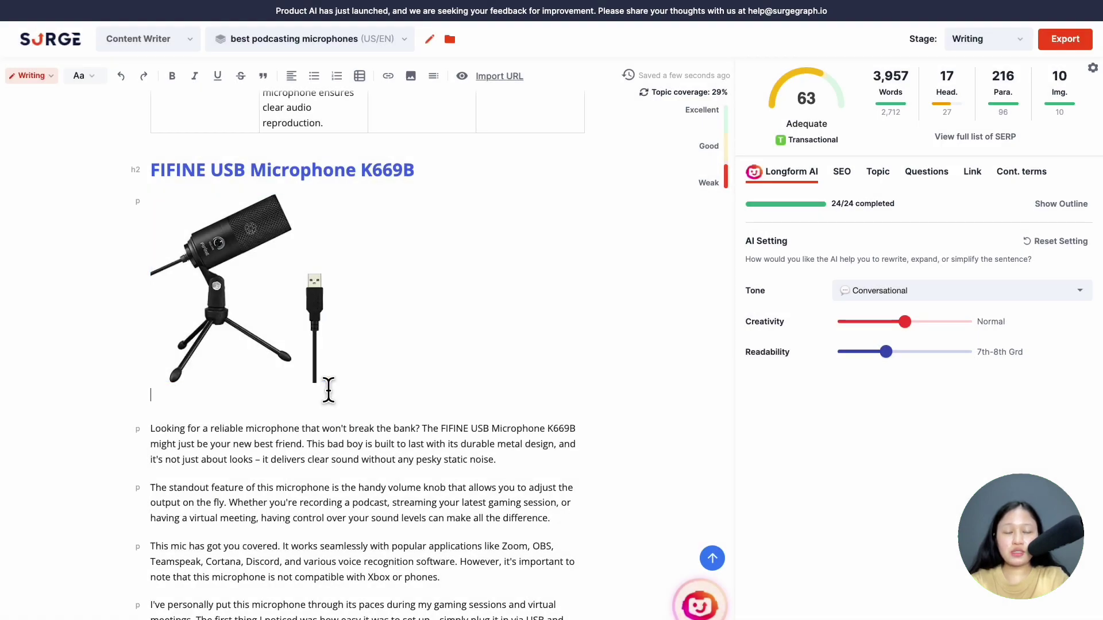
{"action": "scroll", "coordinate": [328, 390], "scroll_direction": "down", "scroll_amount": 20}
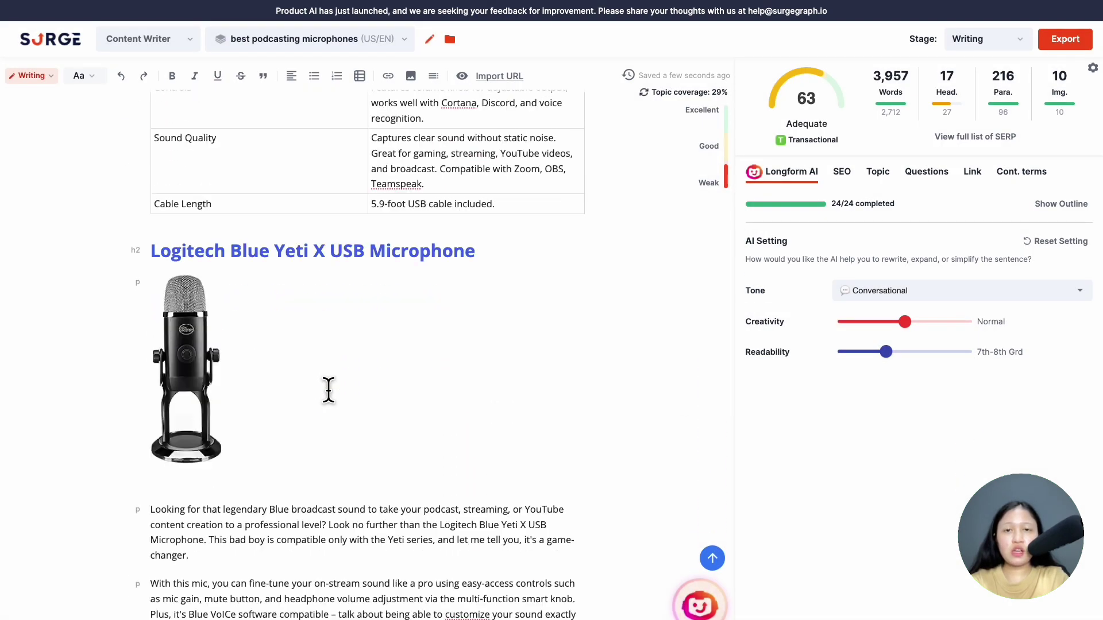
{"action": "scroll", "coordinate": [328, 390], "scroll_direction": "down", "scroll_amount": 2}
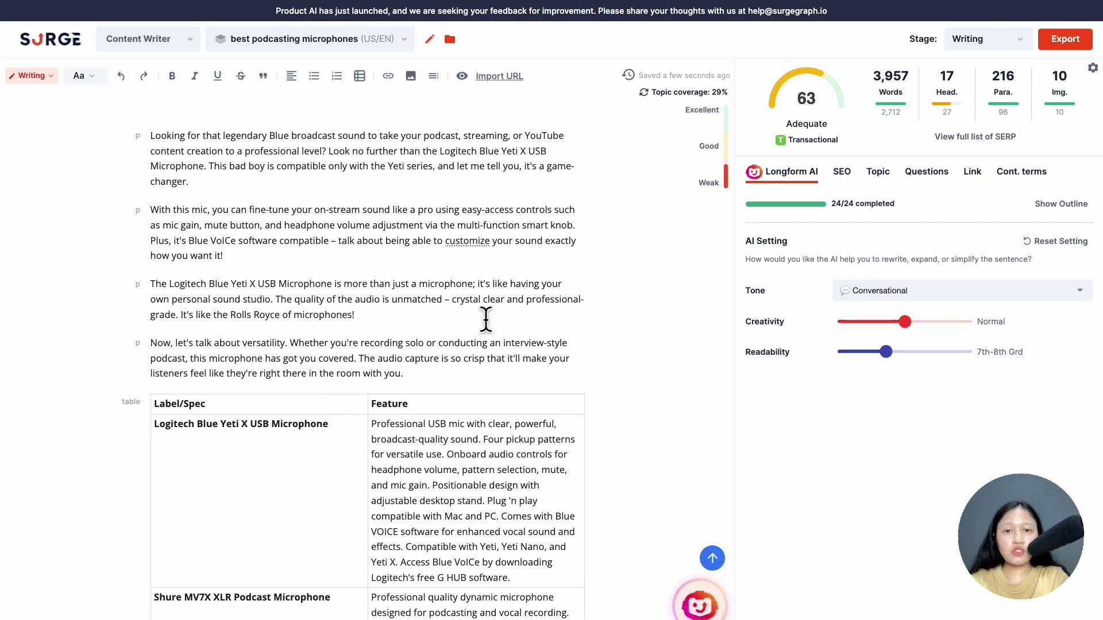
{"action": "mouse_move", "coordinate": [777, 113]}
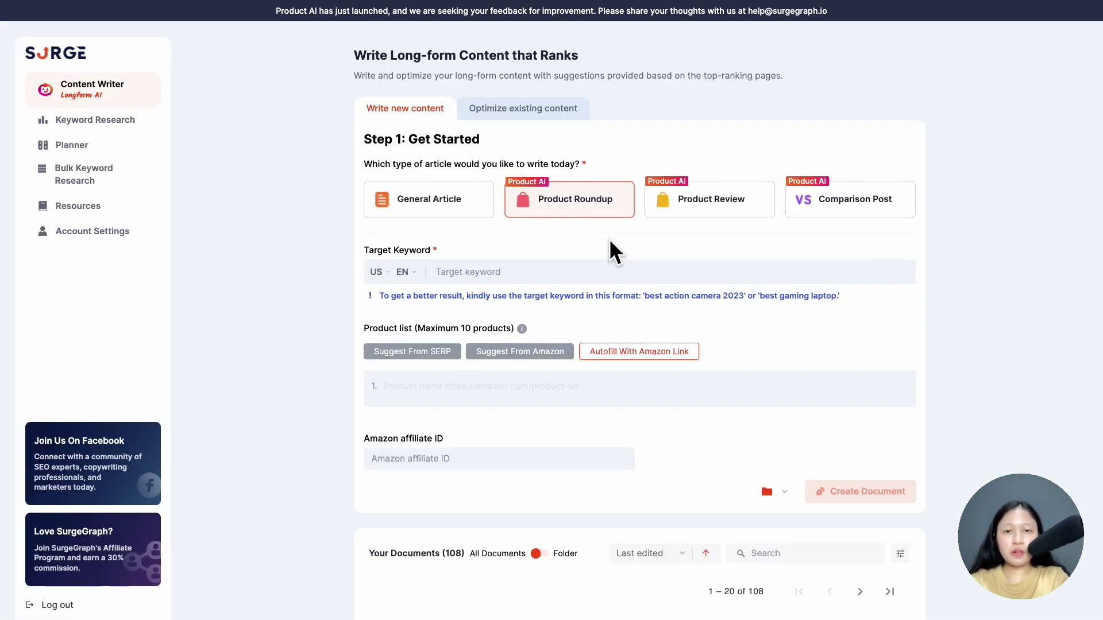
- Change the article type from Product Review to Comparison Post, which has three product name/URL rows and an affiliate ID field
{"action": "left_click", "coordinate": [713, 217]}
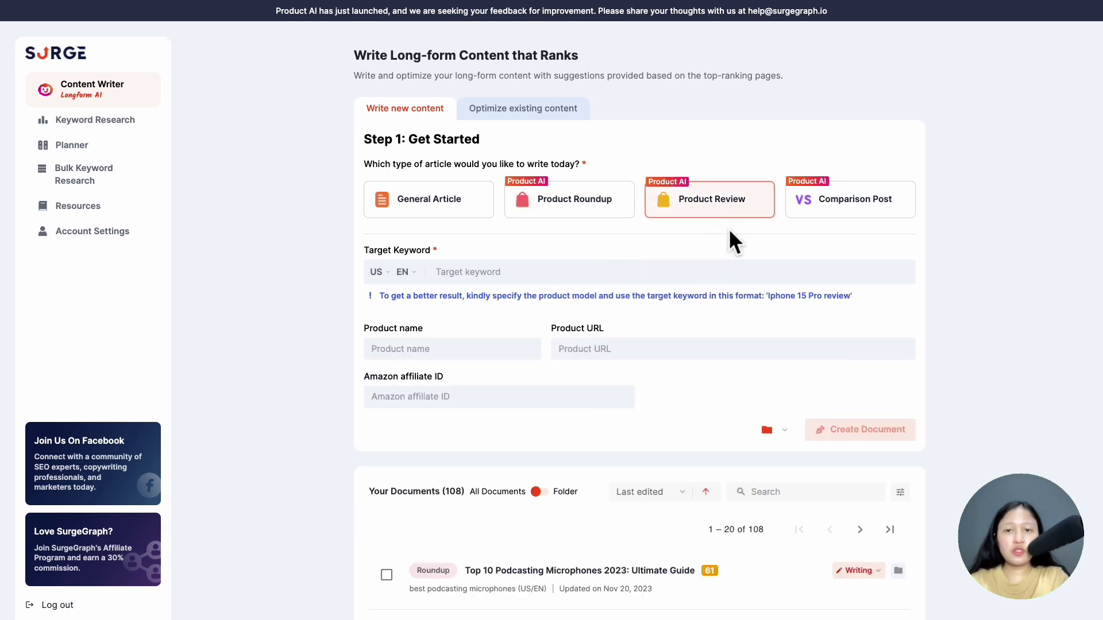
{"action": "left_click", "coordinate": [839, 216]}
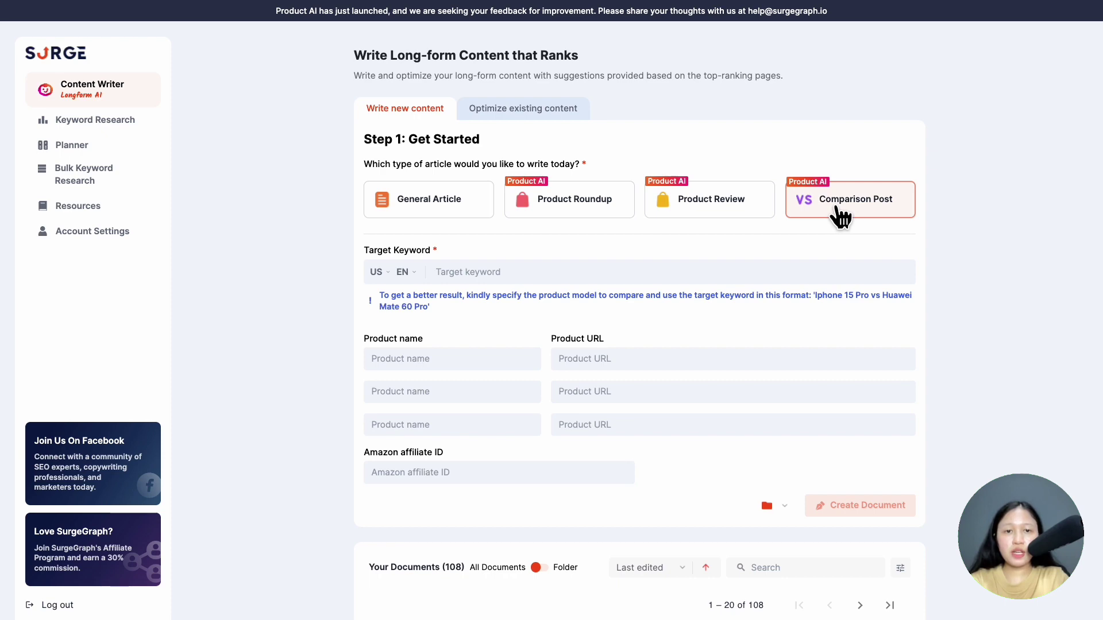